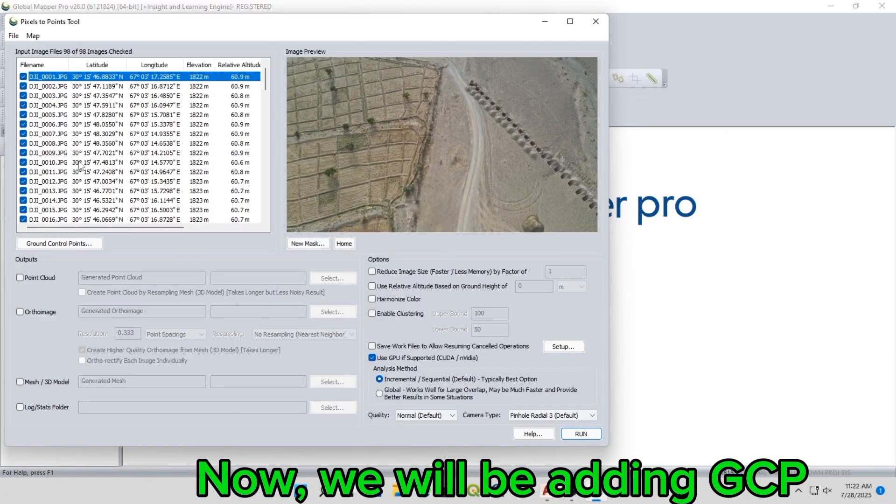
# - Load the ground control points from the GCP_WGS text file in the Orchard_ folder and review point 2's details
pyautogui.scroll(-15, 120, 170)
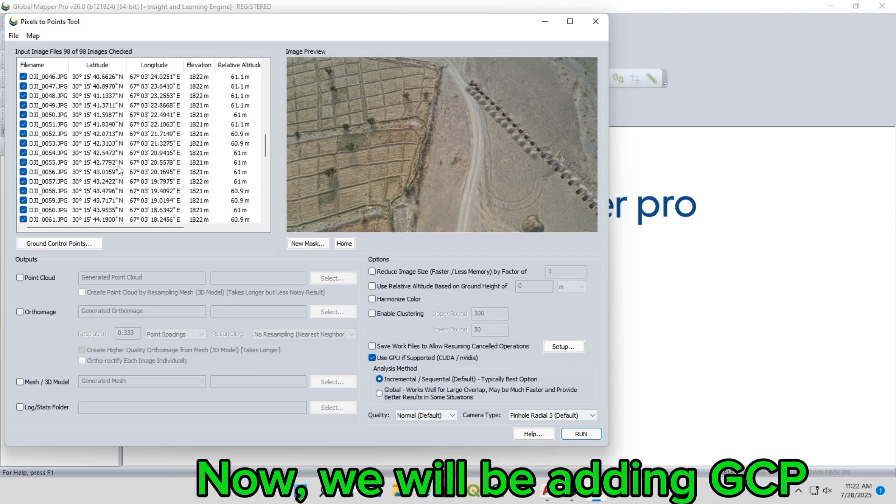
pyautogui.scroll(-13, 120, 170)
pyautogui.scroll(20, 100, 174)
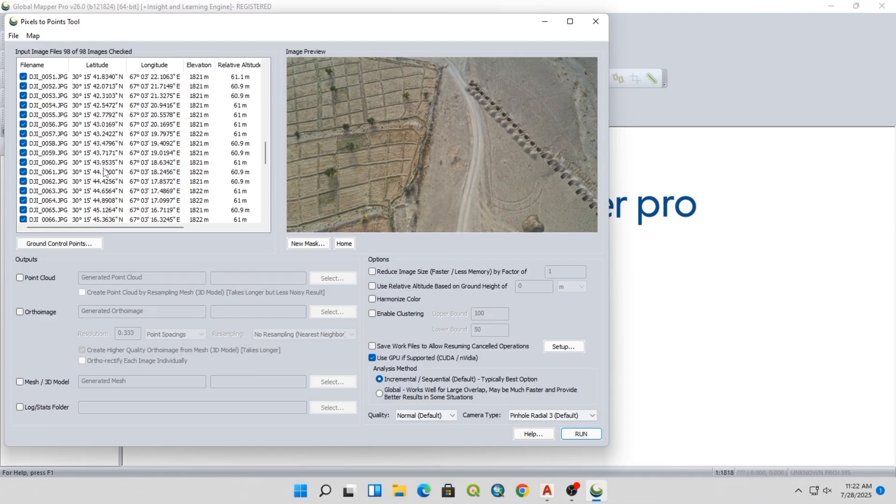
pyautogui.click(69, 244)
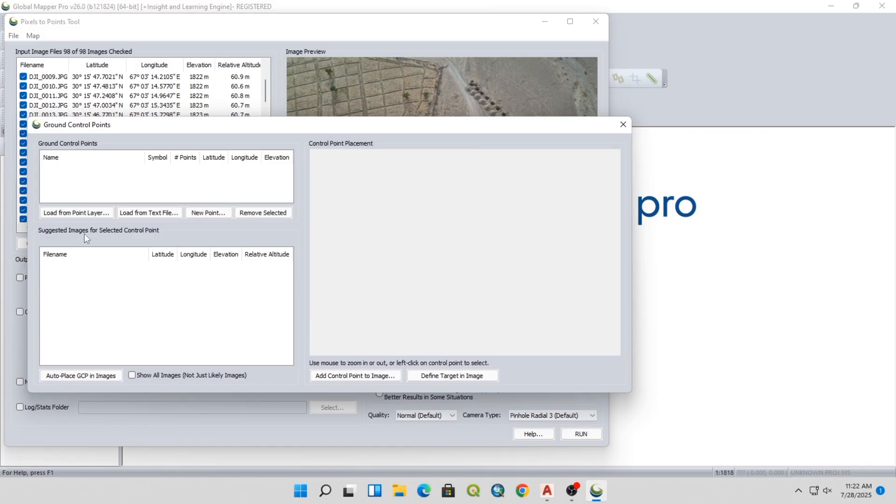
pyautogui.click(140, 213)
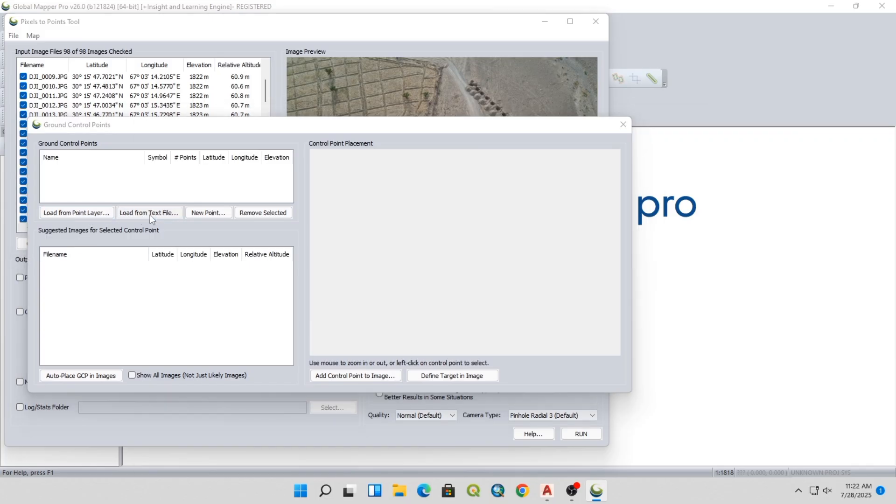
pyautogui.click(406, 145)
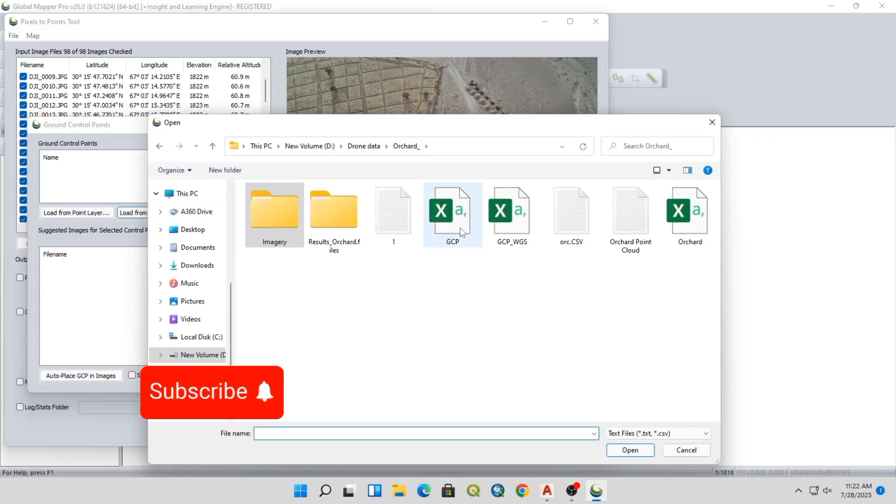
pyautogui.doubleClick(494, 224)
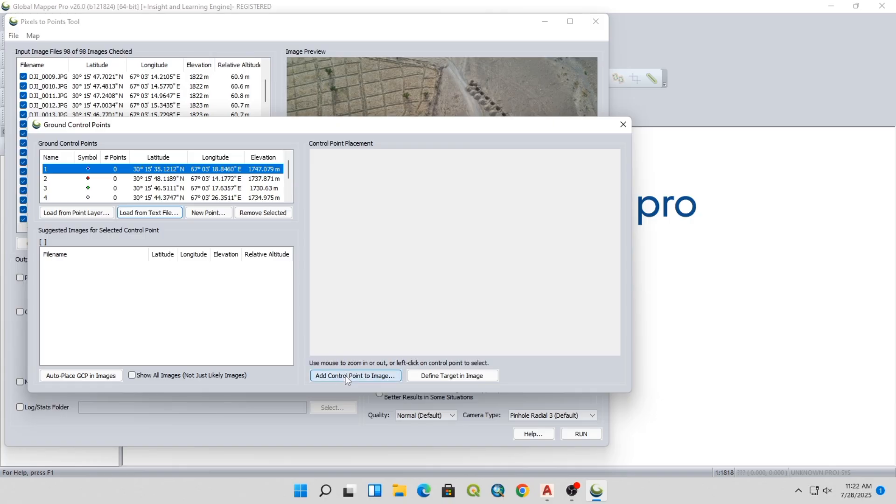
pyautogui.doubleClick(117, 179)
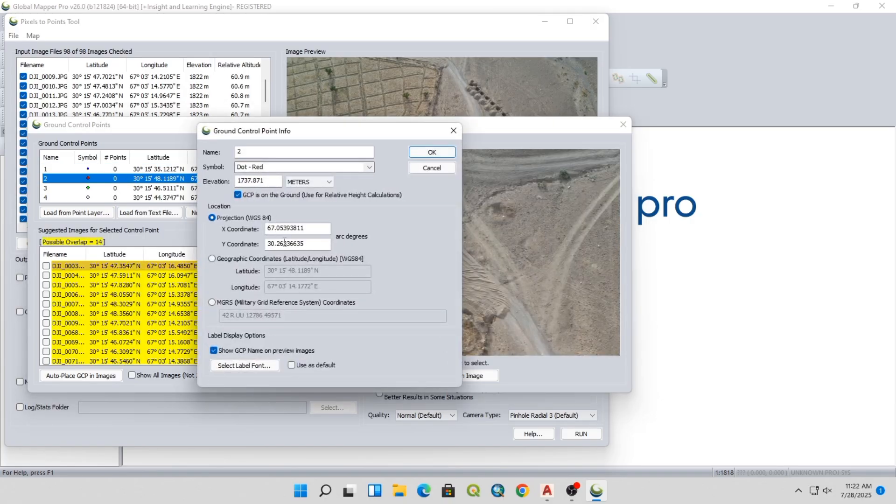
pyautogui.click(451, 134)
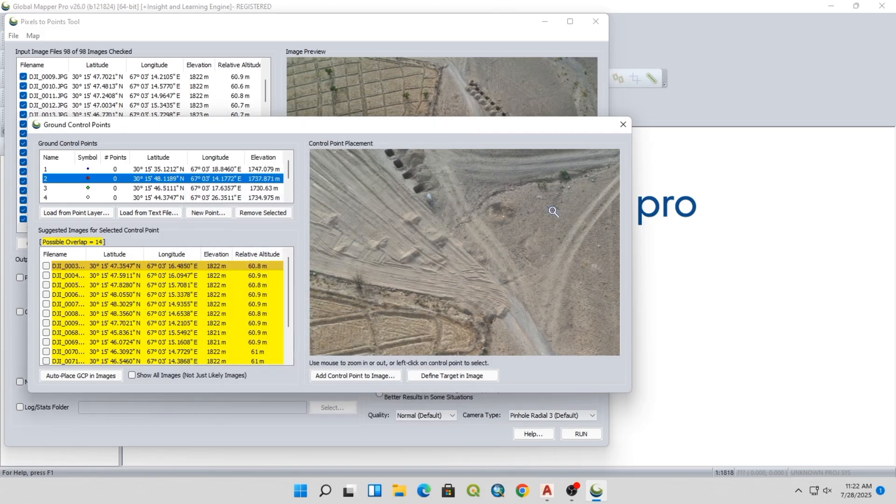
# - Define control point 3's target at the centre of its painted marker in image DJI_0012 and auto-search the overlapping images for it
pyautogui.press('Down')
pyautogui.click(111, 275)
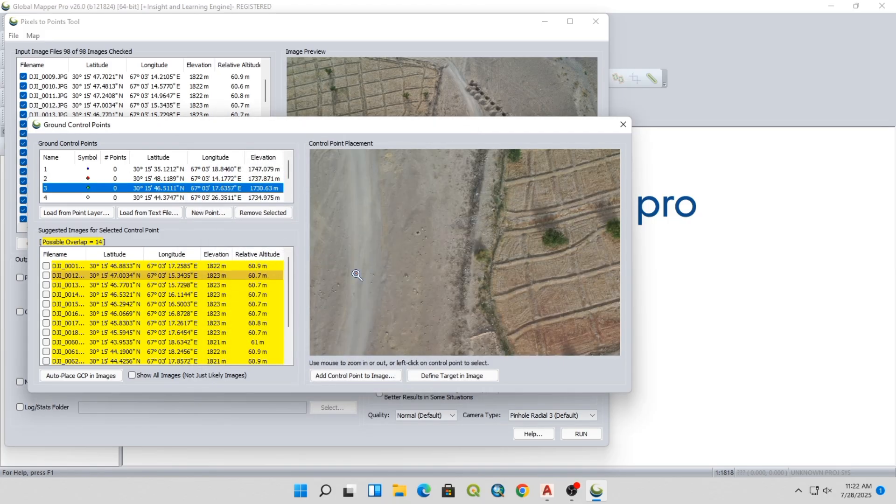
pyautogui.scroll(3, 422, 242)
pyautogui.scroll(3, 450, 273)
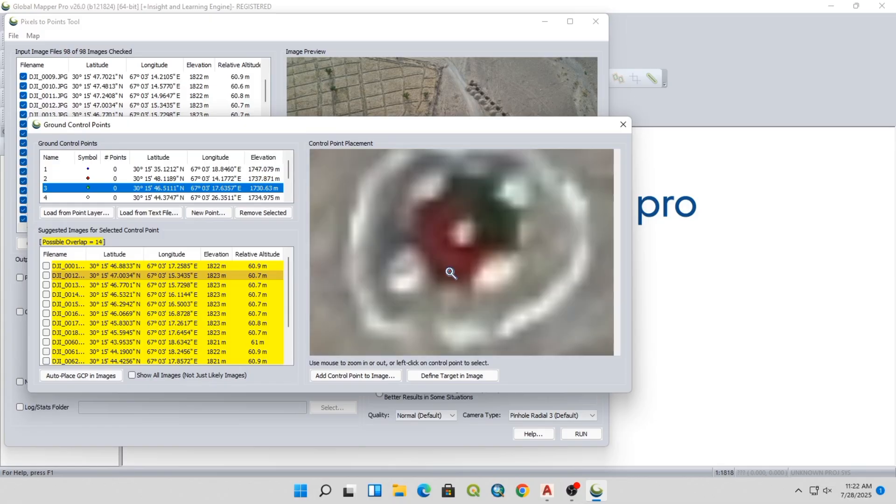
pyautogui.click(458, 376)
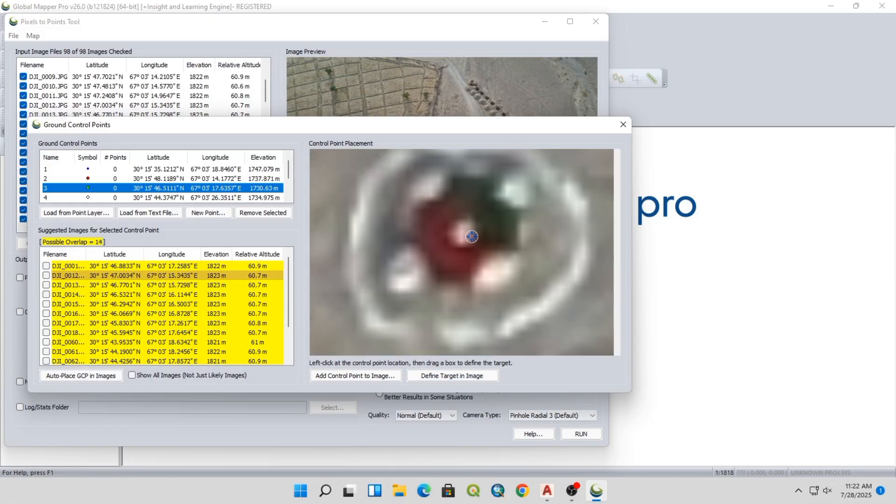
pyautogui.click(453, 226)
pyautogui.moveTo(445, 217); pyautogui.dragTo(469, 241)
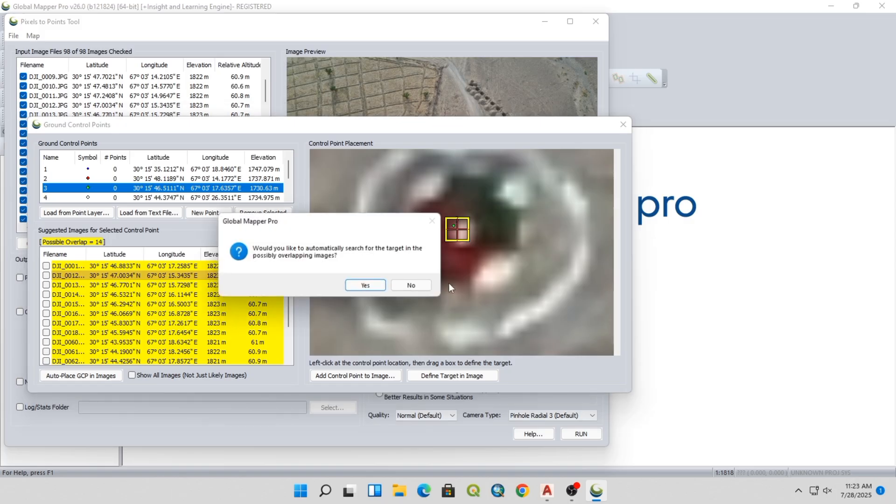
pyautogui.click(366, 285)
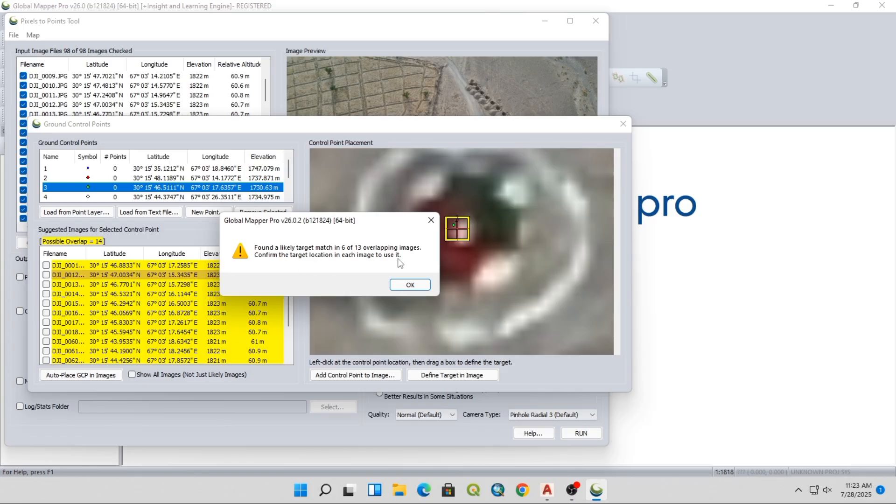
pyautogui.click(412, 284)
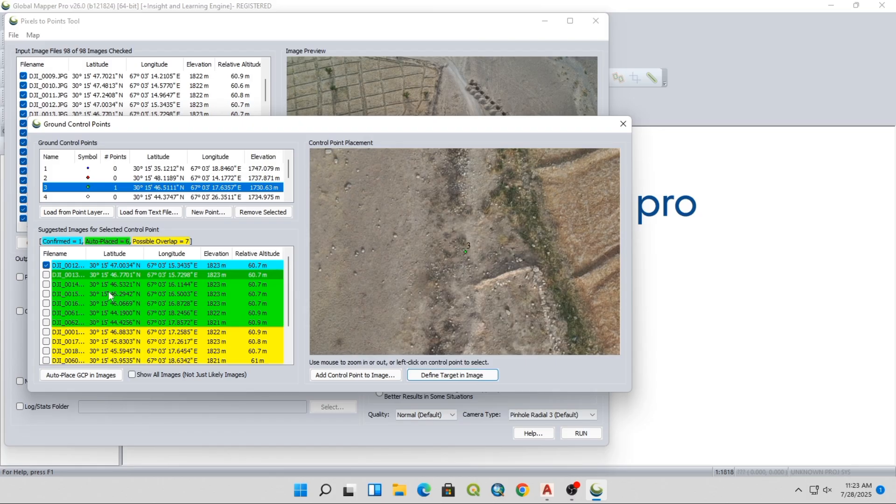
# - Check control point 3 against its painted marker in the suggested images, keeping the target already defined
pyautogui.click(75, 267)
pyautogui.scroll(-2, 450, 279)
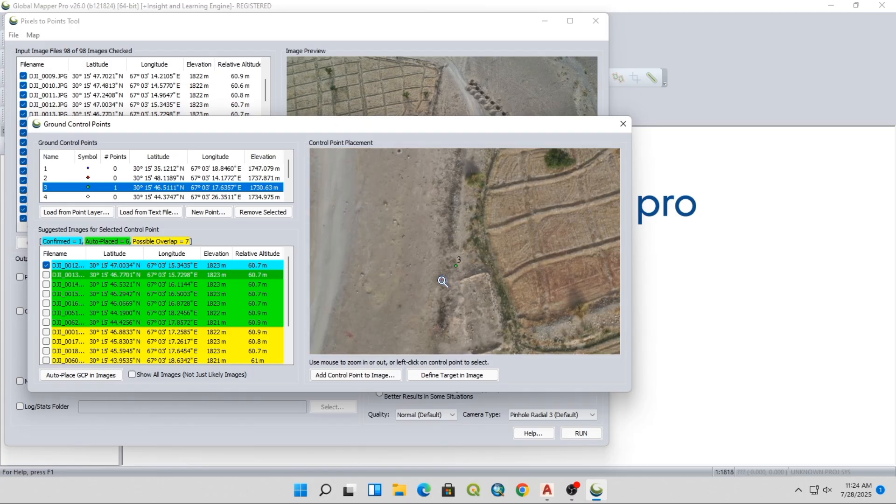
pyautogui.scroll(-1, 442, 281)
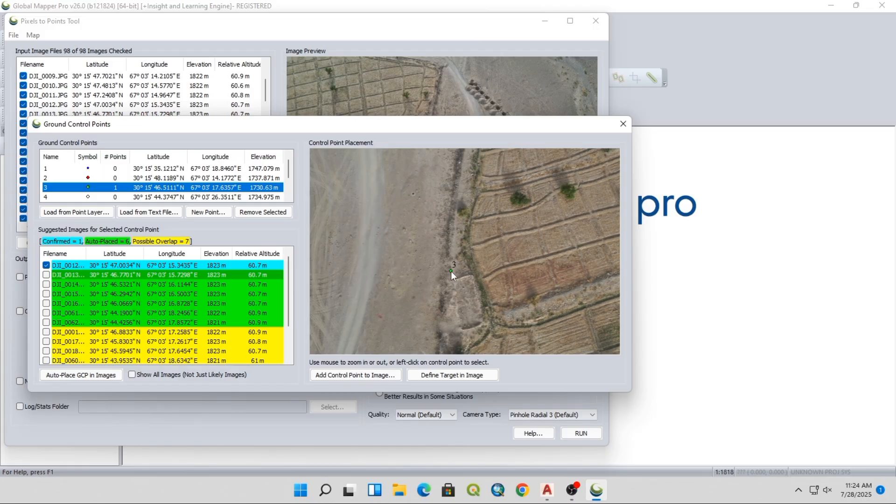
pyautogui.scroll(3, 422, 217)
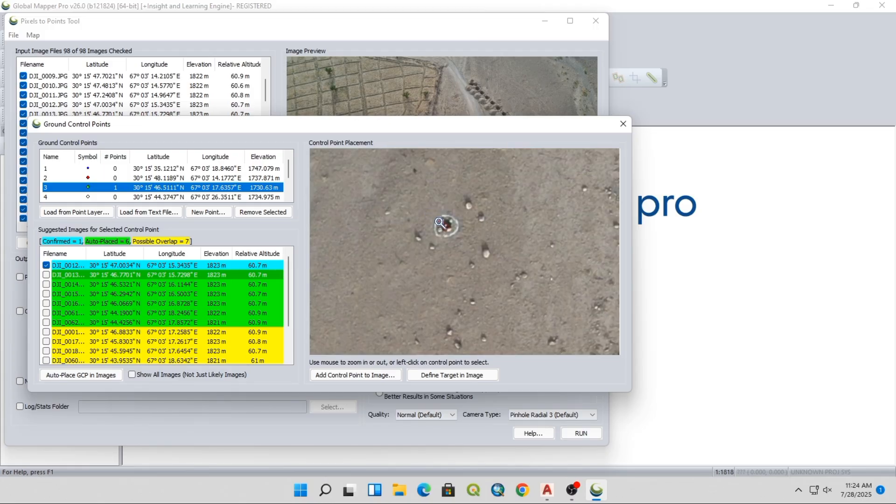
pyautogui.moveTo(431, 210); pyautogui.dragTo(481, 260)
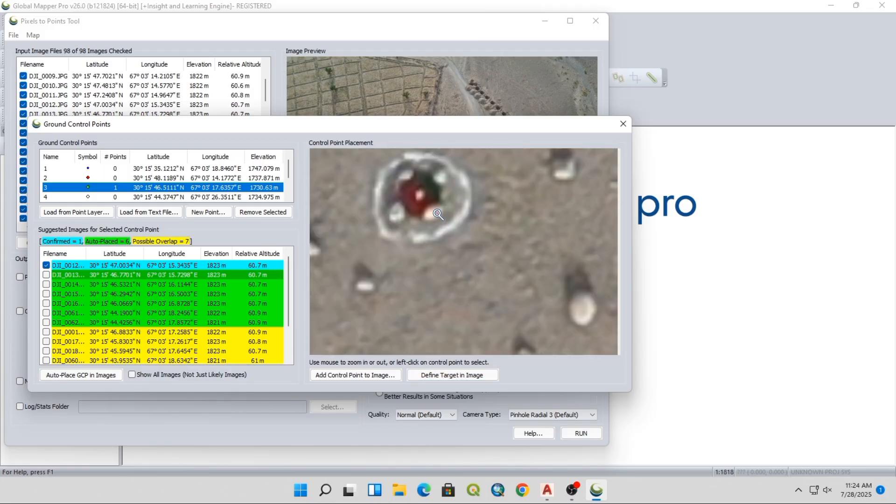
pyautogui.scroll(2, 446, 224)
pyautogui.click(479, 376)
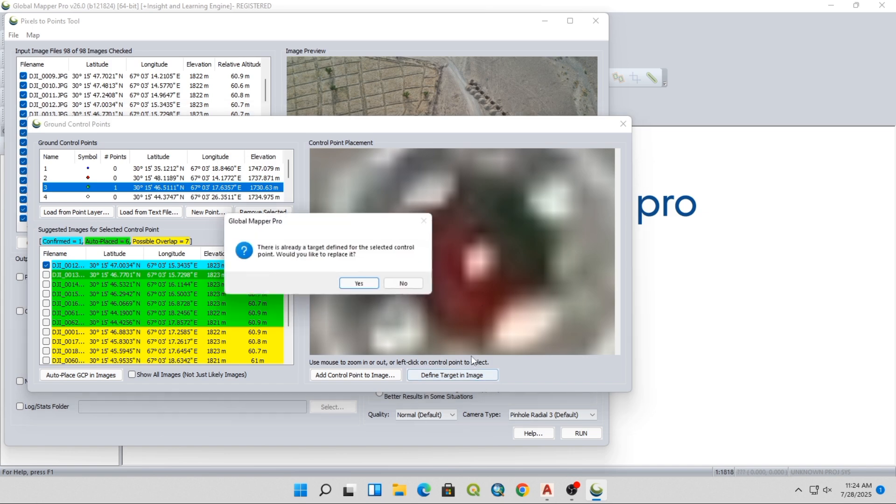
pyautogui.click(406, 284)
# - Look through control points 2, 4, 5 and 7, and search point 7's suggested images up to DJI_0093 for its ground marker
pyautogui.click(131, 181)
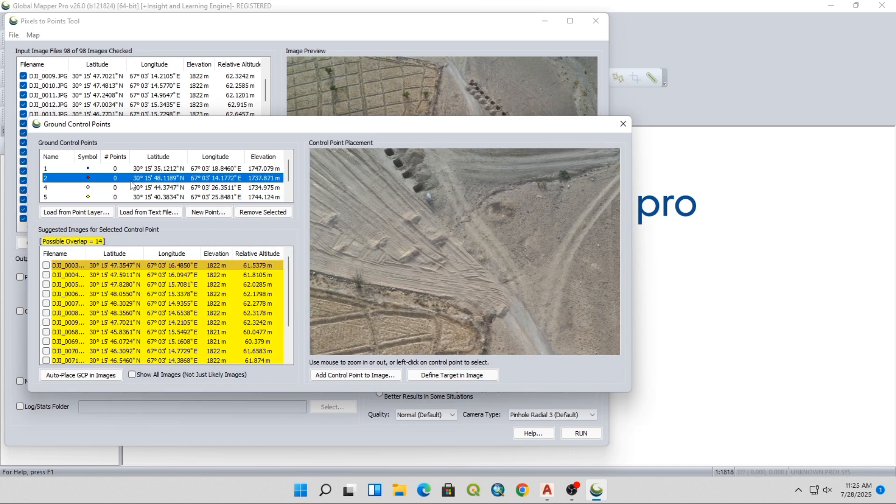
pyautogui.click(140, 190)
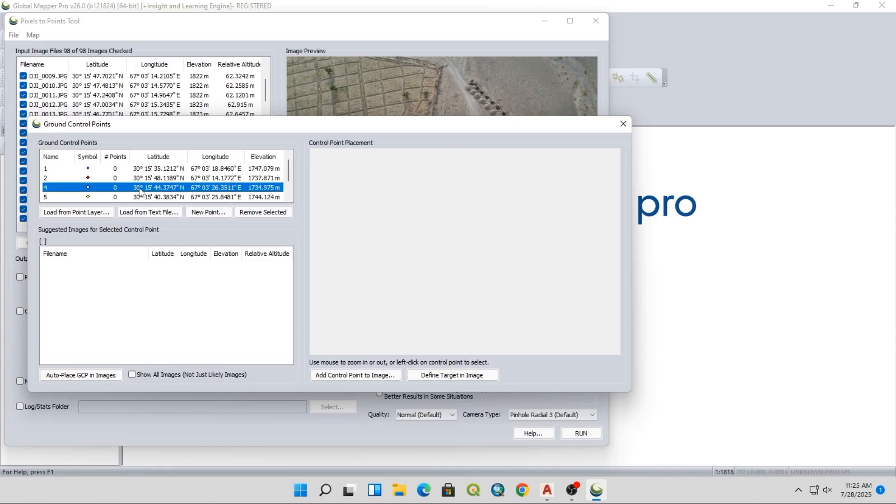
pyautogui.click(145, 195)
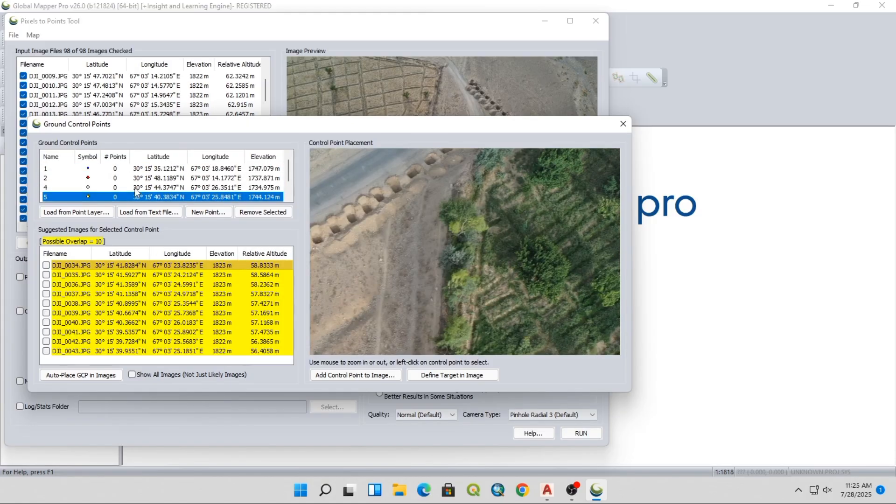
pyautogui.click(148, 196)
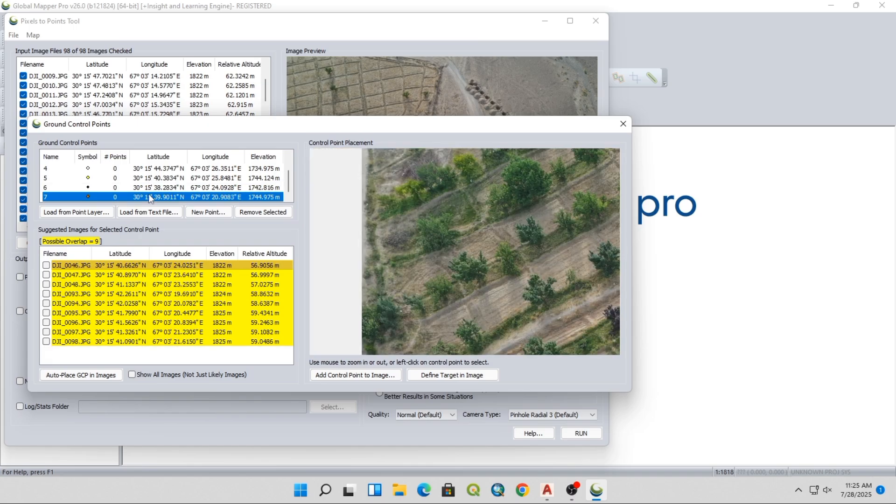
pyautogui.click(91, 274)
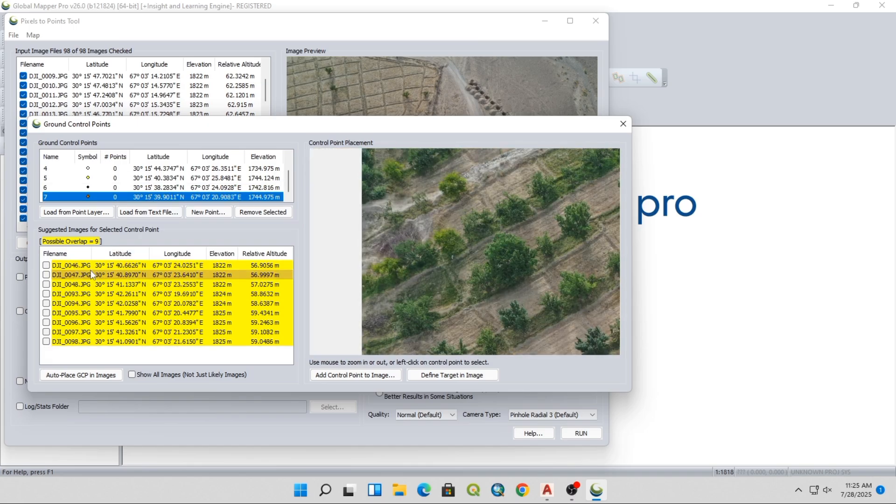
pyautogui.click(91, 284)
pyautogui.click(88, 293)
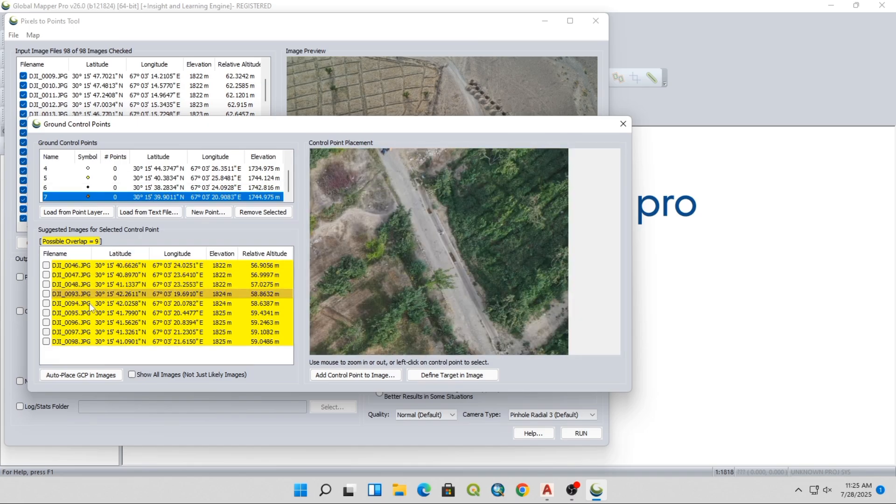
pyautogui.scroll(3, 450, 267)
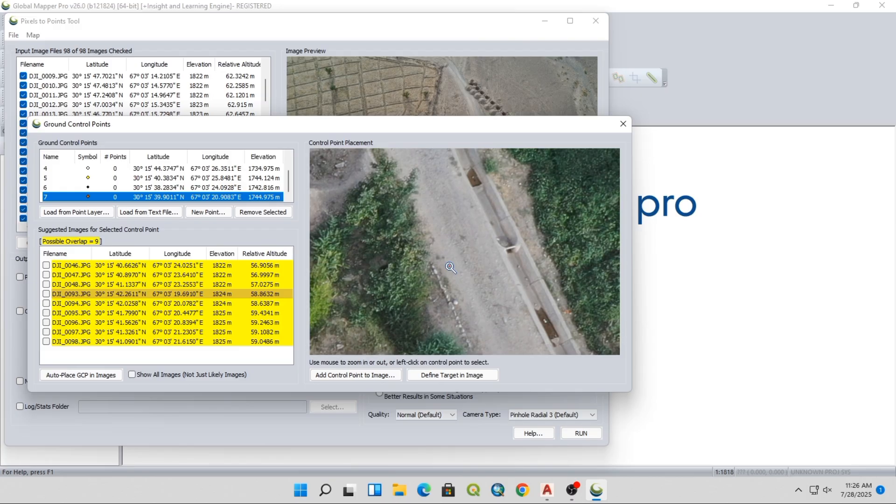
pyautogui.scroll(-5, 451, 268)
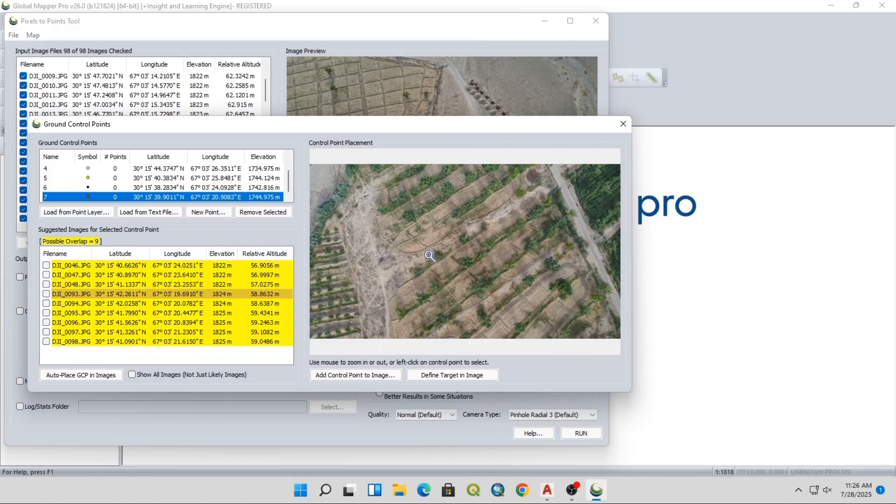
pyautogui.moveTo(336, 214); pyautogui.dragTo(395, 259)
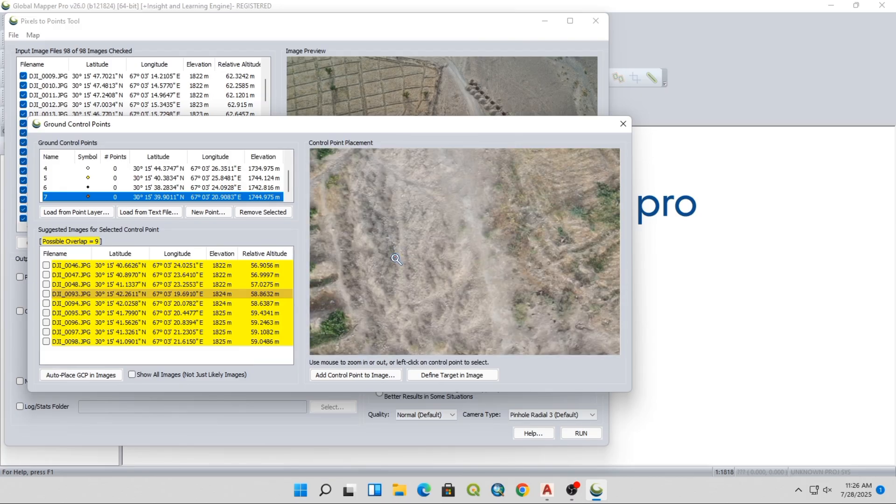
# - Define control point 7's target at the centre of the red marker in image DJI_0094, declining the automatic search in overlapping images
pyautogui.click(128, 304)
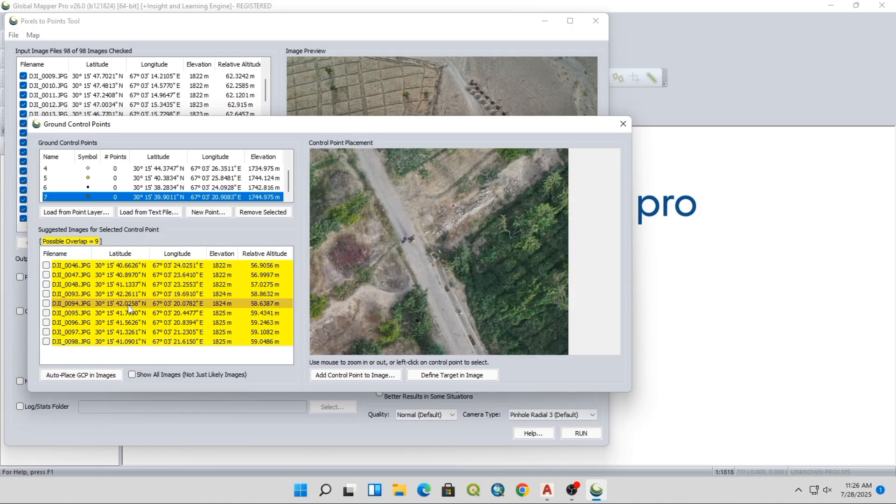
pyautogui.moveTo(417, 183); pyautogui.dragTo(487, 225)
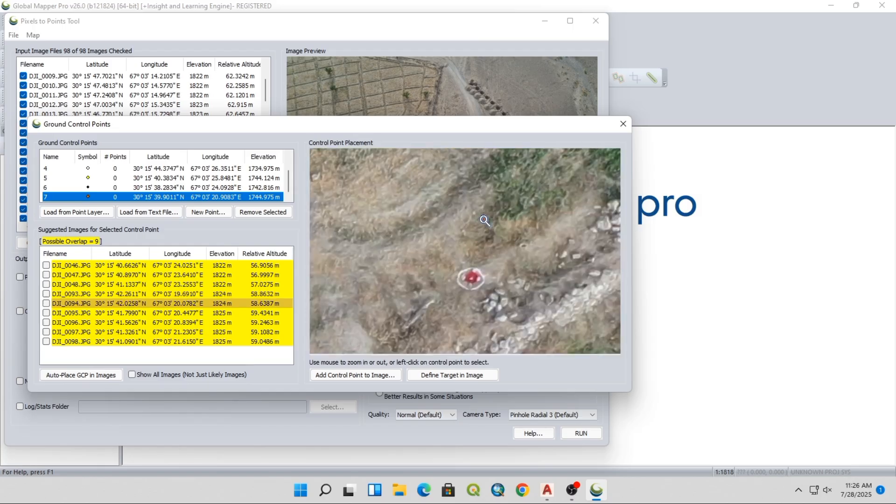
pyautogui.moveTo(456, 259); pyautogui.dragTo(506, 311)
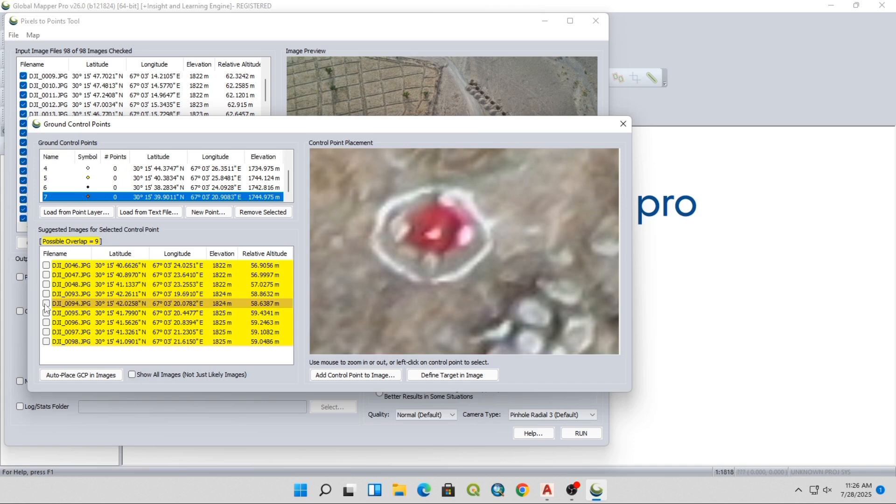
pyautogui.scroll(2, 434, 235)
pyautogui.scroll(2, 452, 269)
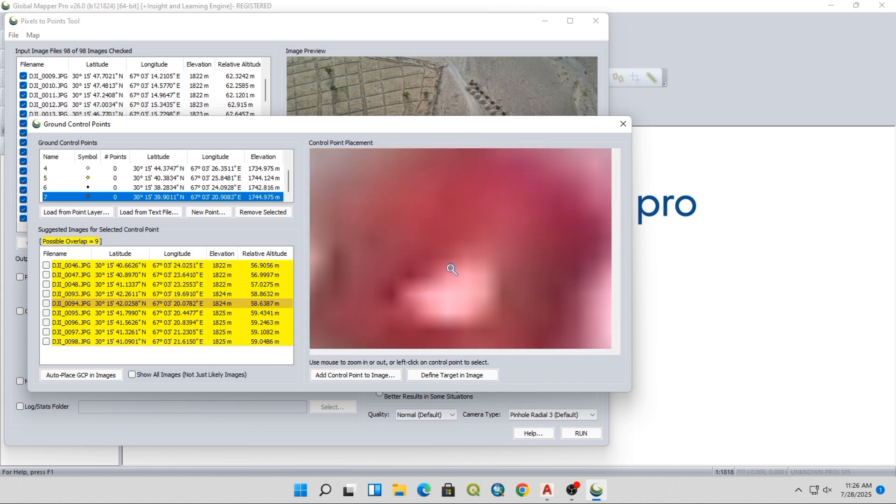
pyautogui.scroll(-2, 452, 270)
pyautogui.click(447, 374)
pyautogui.click(448, 271)
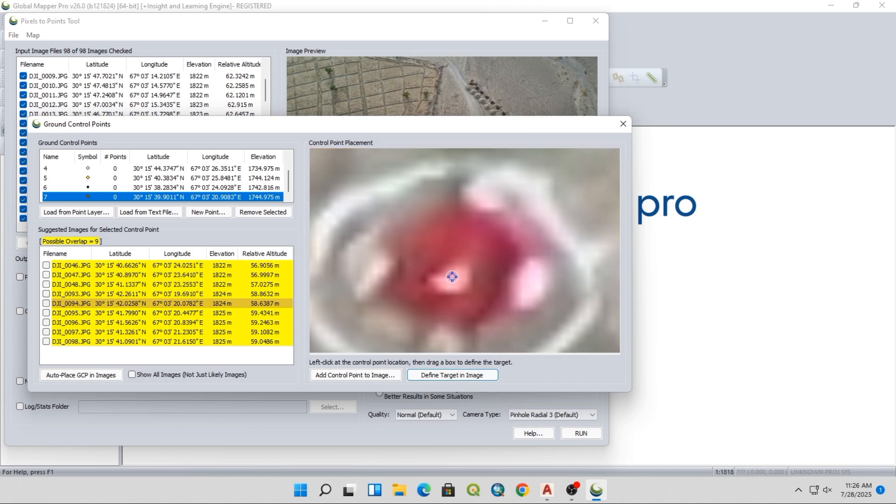
pyautogui.moveTo(441, 262); pyautogui.dragTo(460, 287)
pyautogui.click(411, 284)
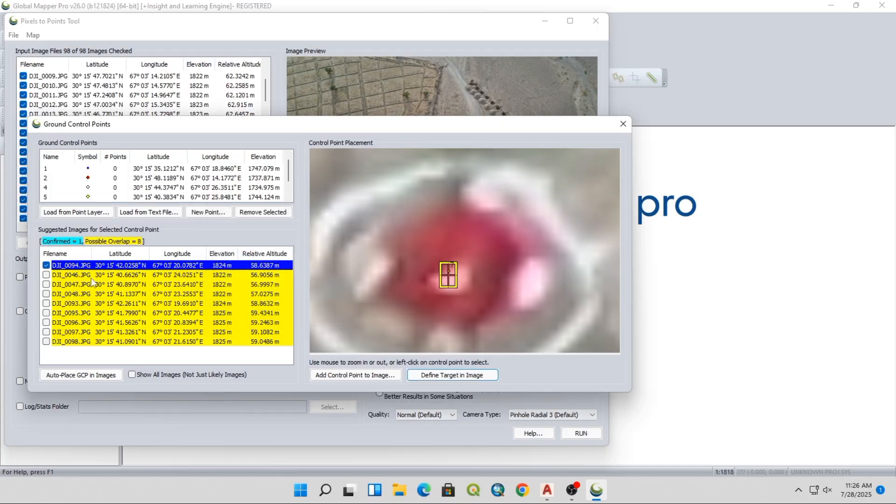
pyautogui.click(90, 304)
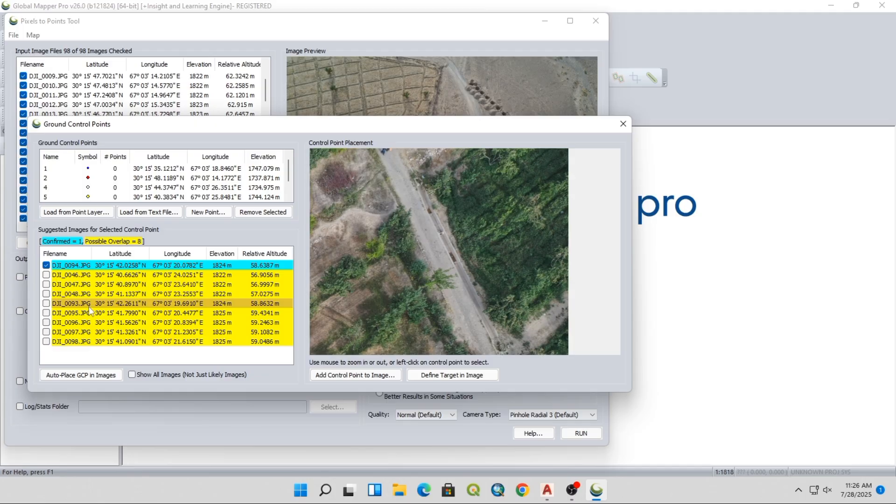
pyautogui.click(83, 319)
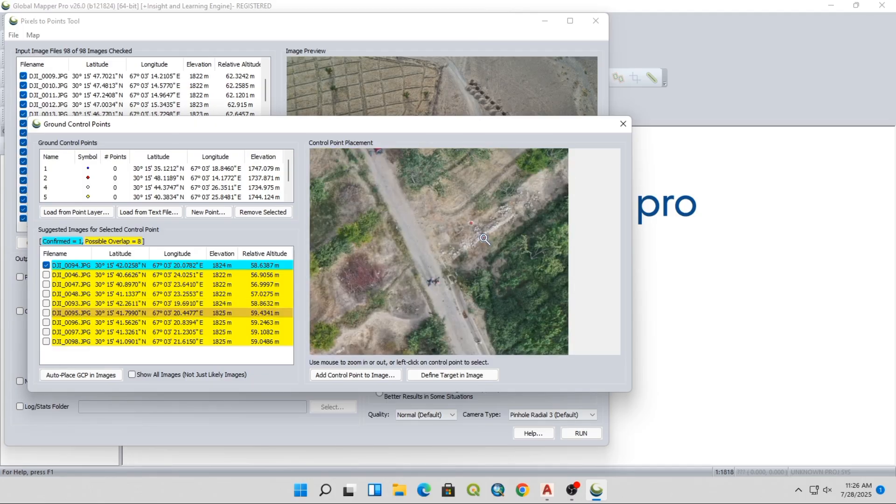
pyautogui.scroll(3, 497, 239)
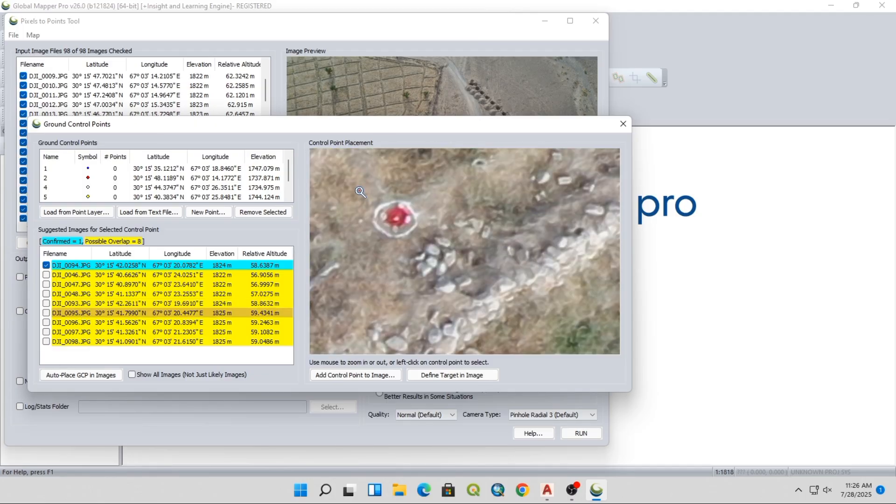
pyautogui.scroll(2, 396, 216)
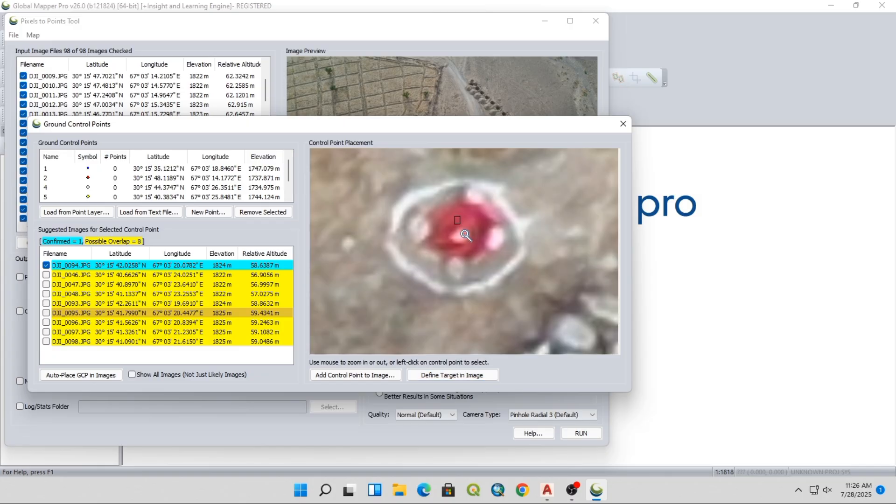
pyautogui.scroll(2, 462, 248)
pyautogui.click(459, 375)
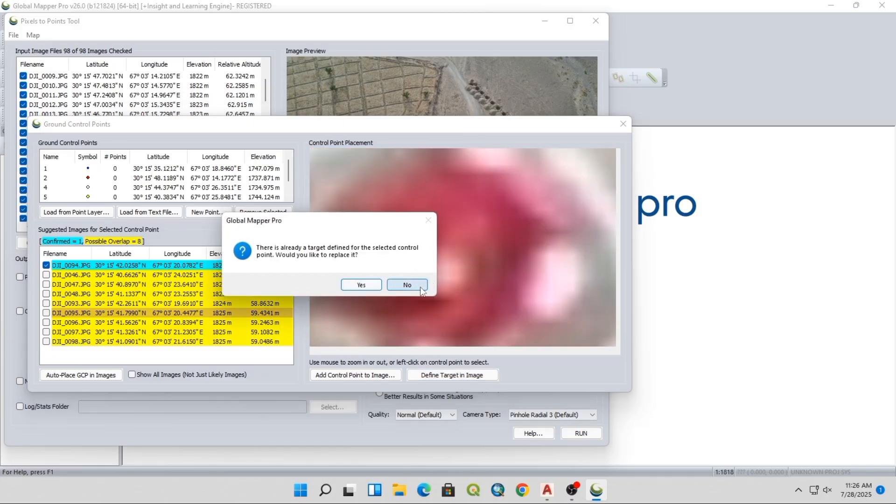
pyautogui.click(407, 285)
pyautogui.click(473, 374)
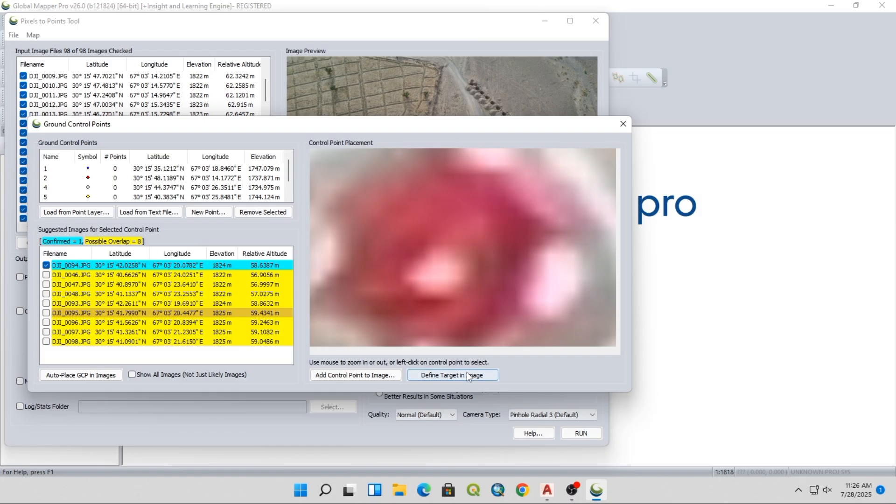
pyautogui.click(406, 284)
pyautogui.scroll(1, 443, 276)
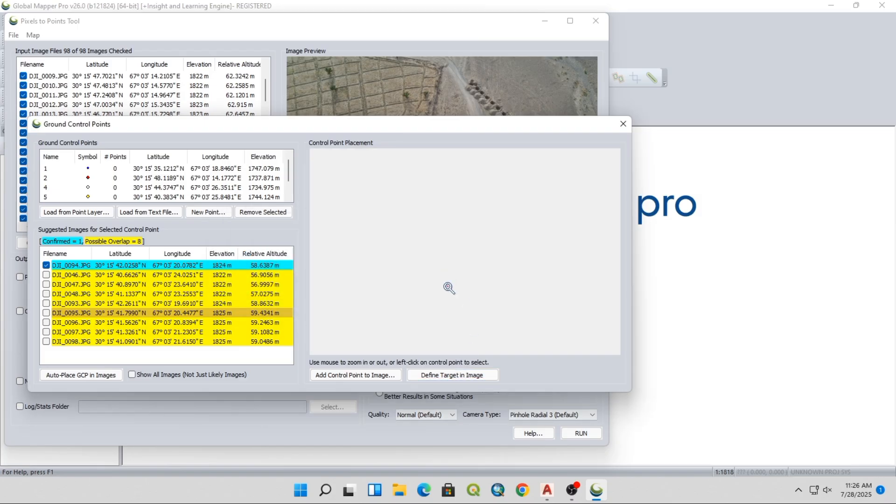
# - Replace control point 7's existing target with one at the centre of the red marker in image DJI_0095
pyautogui.click(173, 313)
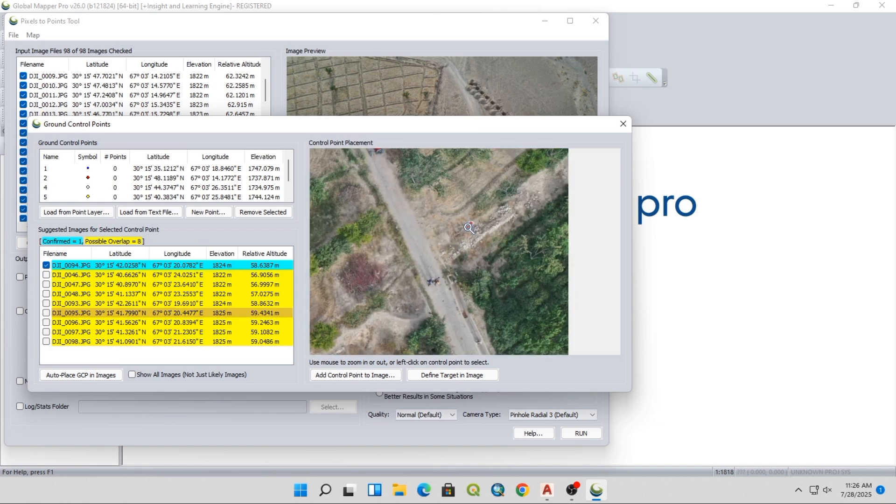
pyautogui.scroll(3, 459, 217)
pyautogui.moveTo(368, 190); pyautogui.dragTo(411, 225)
pyautogui.scroll(-2, 403, 223)
pyautogui.scroll(4, 459, 247)
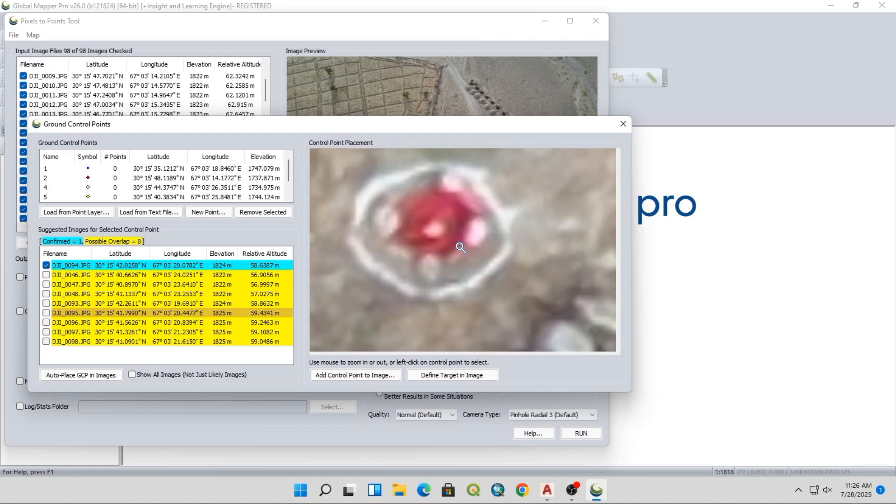
pyautogui.click(430, 375)
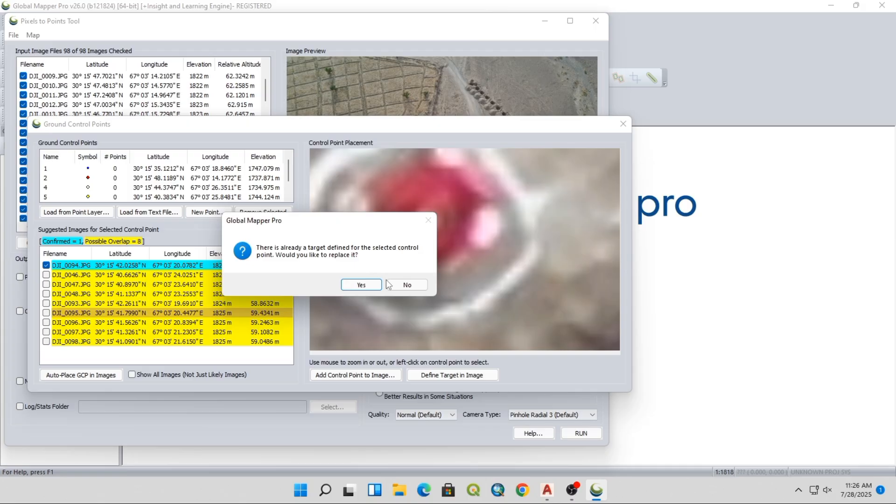
pyautogui.click(362, 285)
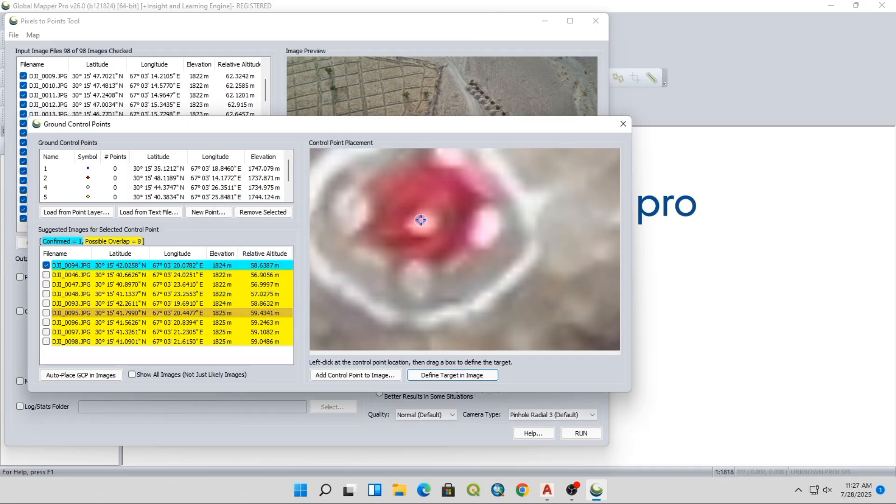
pyautogui.moveTo(420, 219); pyautogui.dragTo(424, 224)
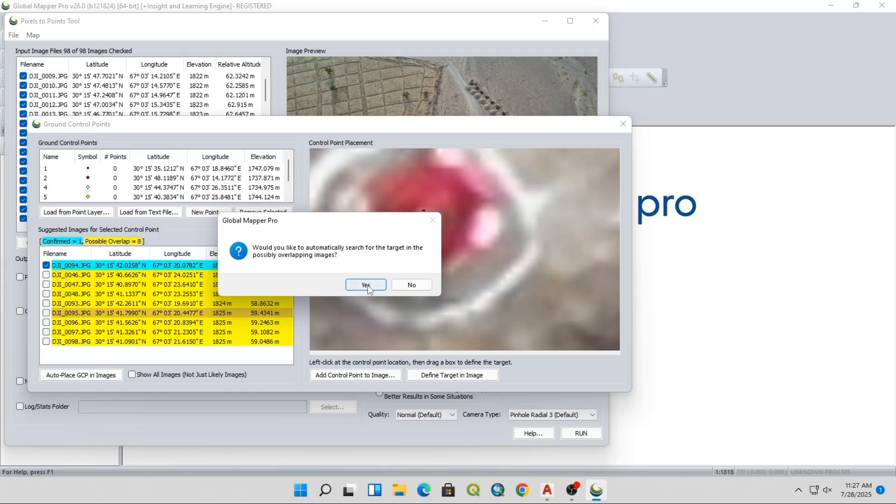
pyautogui.click(365, 285)
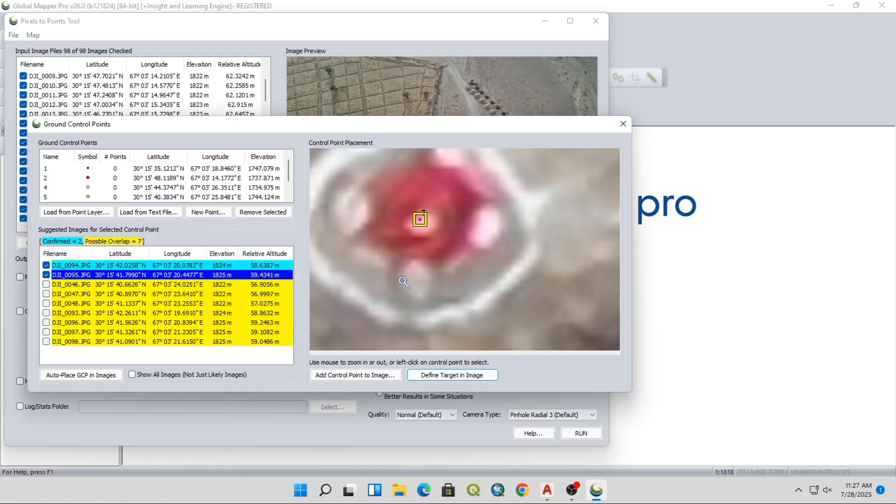
# - Redefine control point 7's target at the centre of the red marker in image DJI_0096, cancelling the automatic search of overlapping images
pyautogui.click(93, 286)
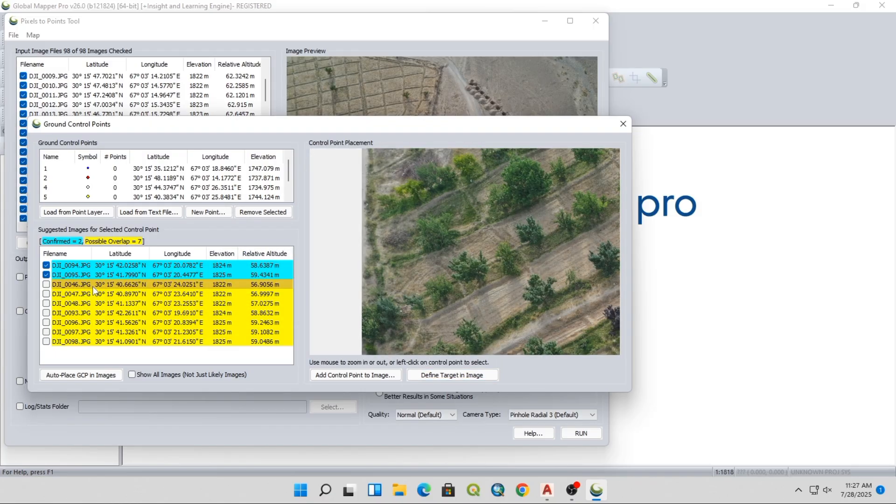
pyautogui.click(111, 304)
pyautogui.click(112, 322)
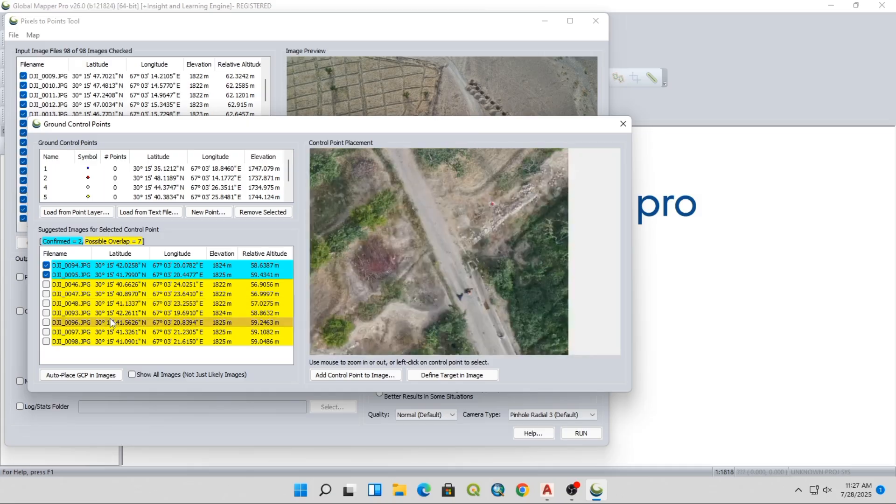
pyautogui.scroll(2, 516, 228)
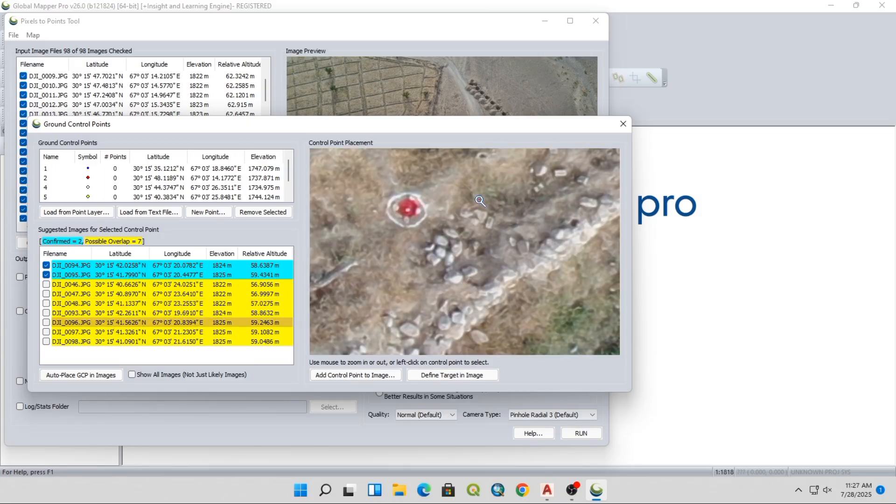
pyautogui.scroll(2, 409, 212)
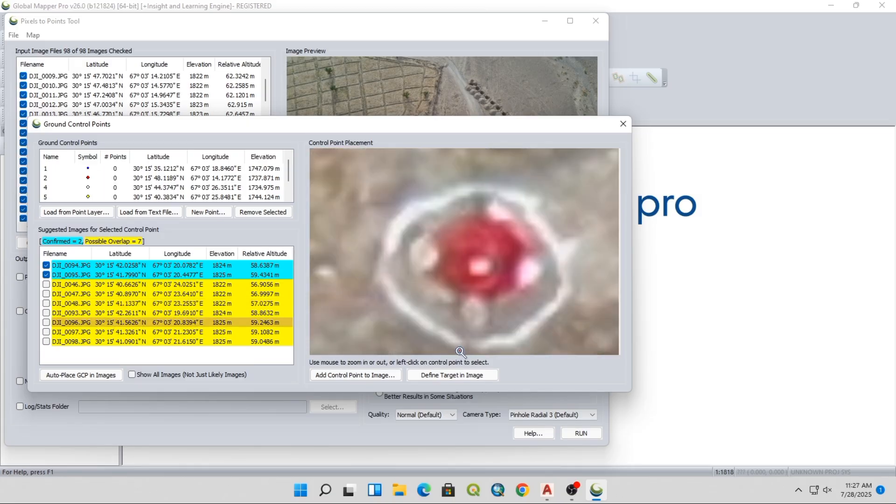
pyautogui.click(460, 376)
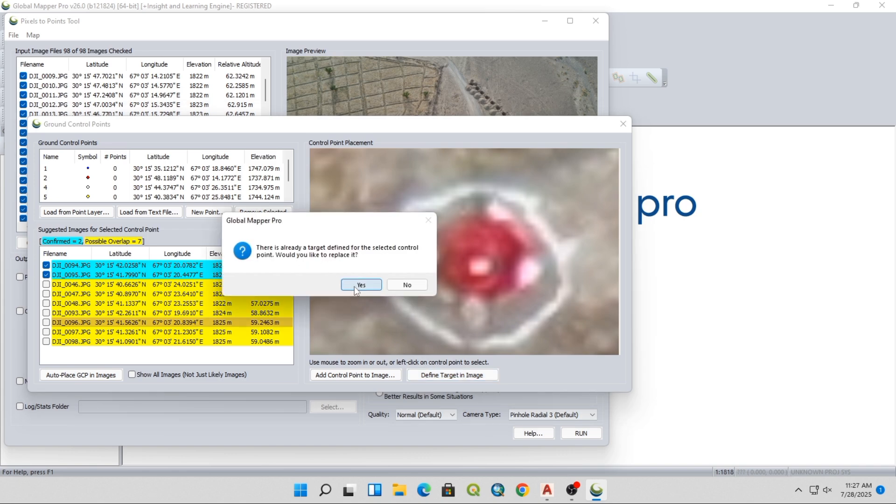
pyautogui.click(360, 285)
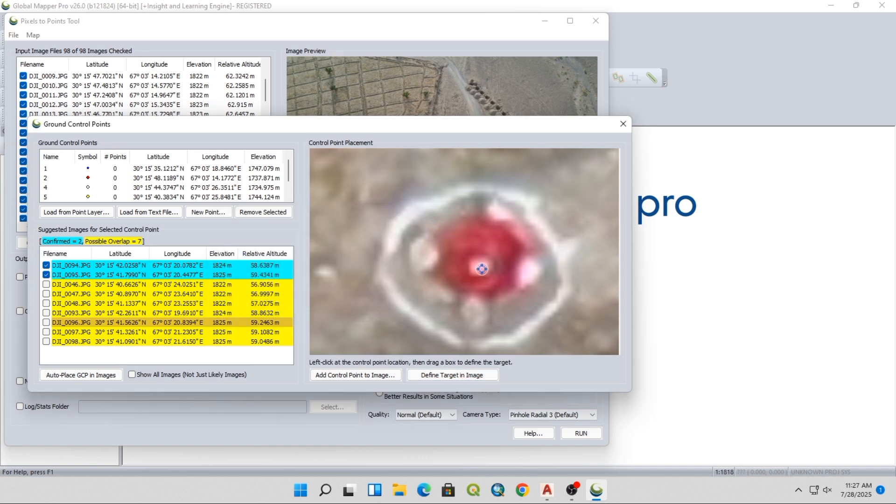
pyautogui.moveTo(472, 258); pyautogui.dragTo(486, 273)
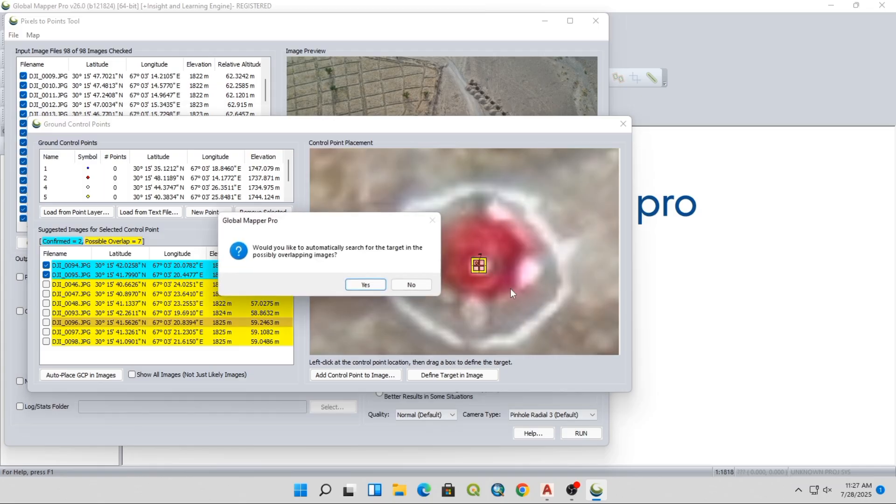
pyautogui.click(372, 284)
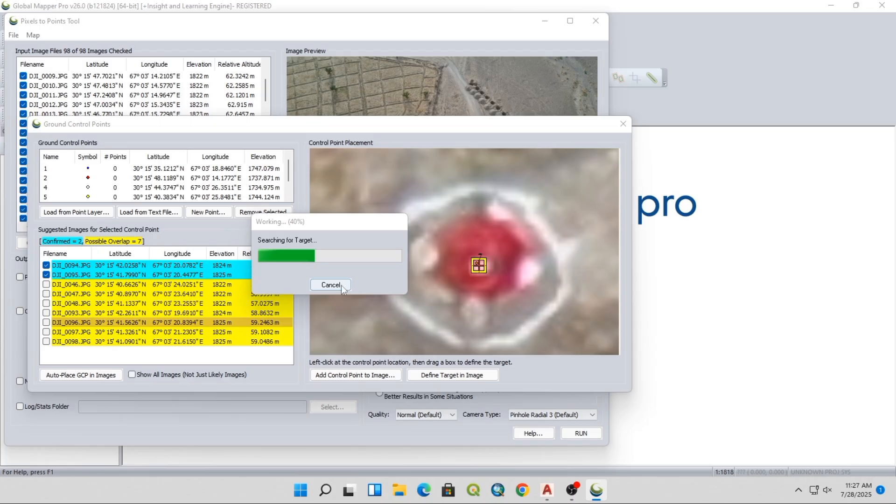
pyautogui.click(342, 285)
pyautogui.scroll(-3, 378, 289)
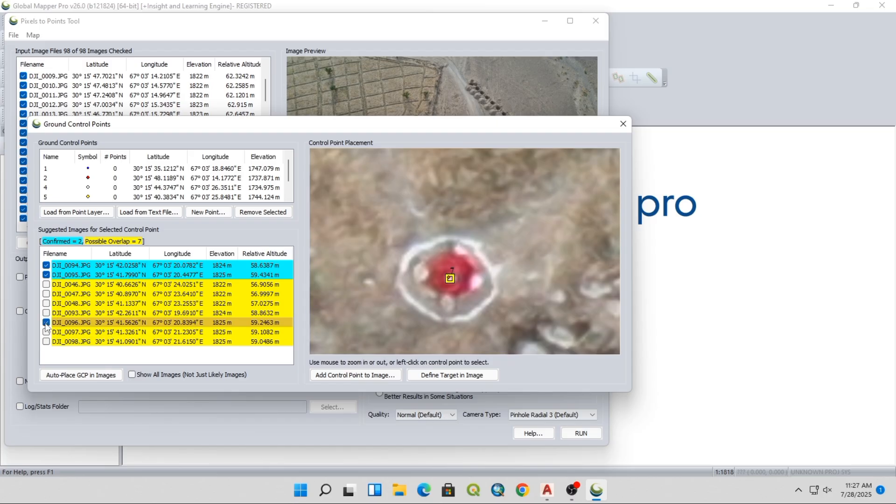
# - Redefine control point 7's target at the centre of the red marker in image DJI_0097, declining the automatic search in overlapping images
pyautogui.click(65, 332)
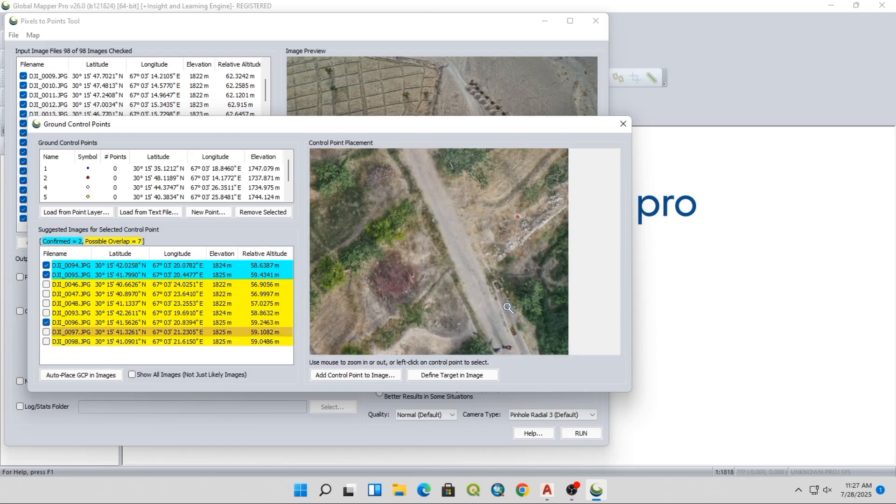
pyautogui.moveTo(511, 206); pyautogui.dragTo(531, 223)
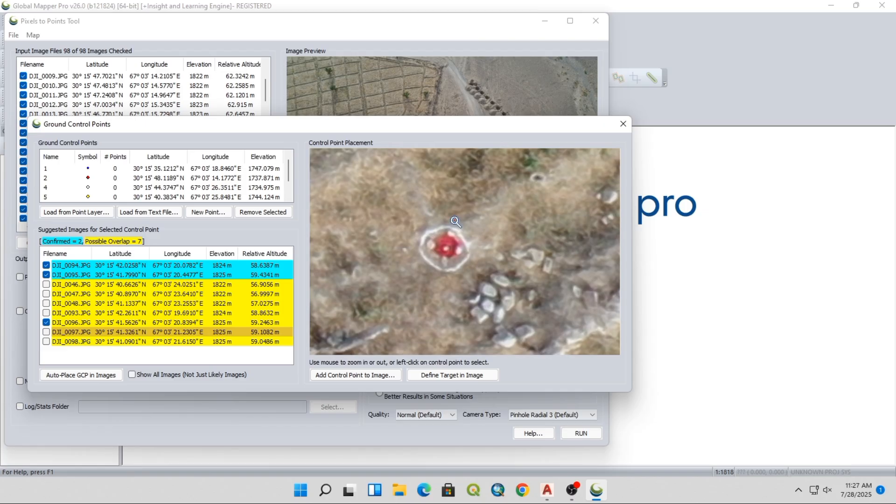
pyautogui.click(462, 262)
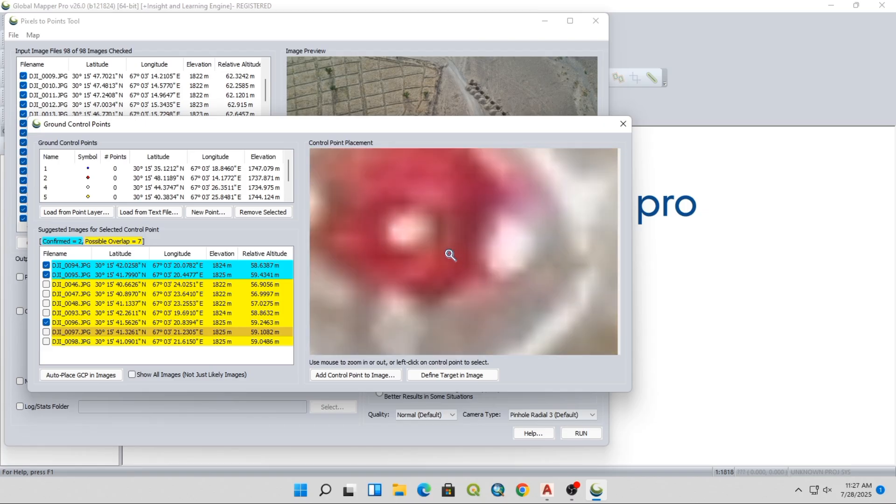
pyautogui.click(430, 376)
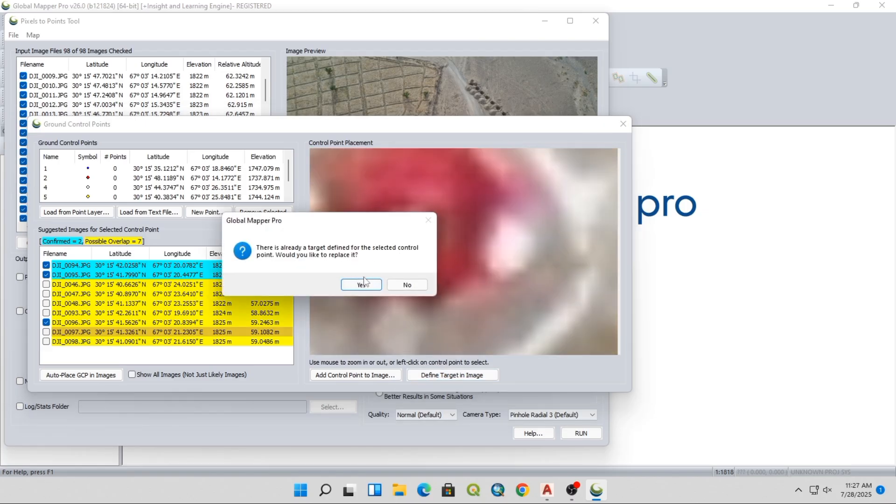
pyautogui.click(361, 285)
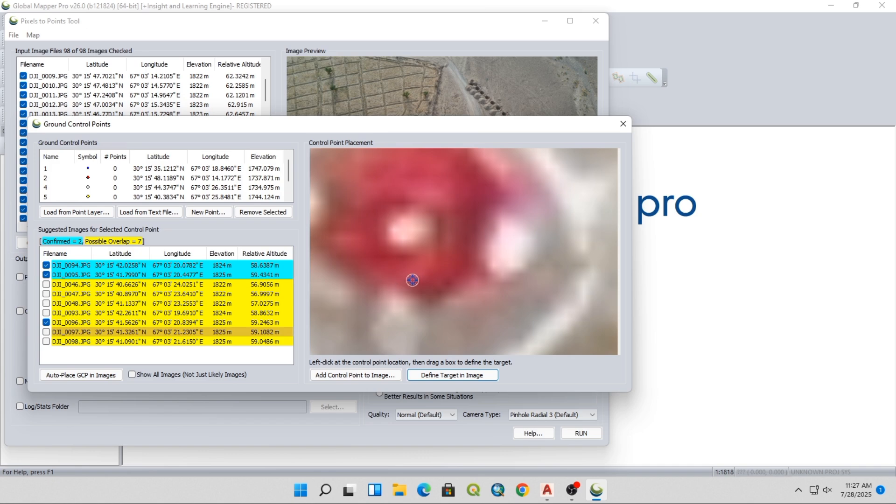
pyautogui.click(410, 233)
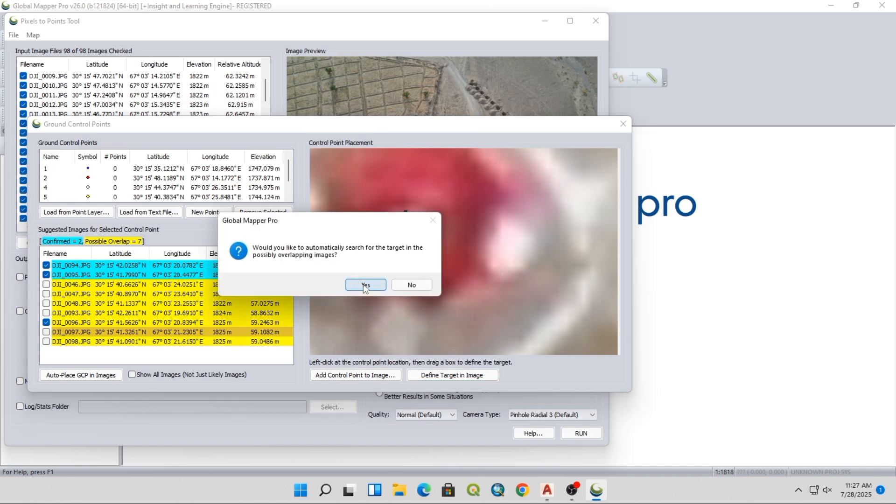
pyautogui.click(407, 286)
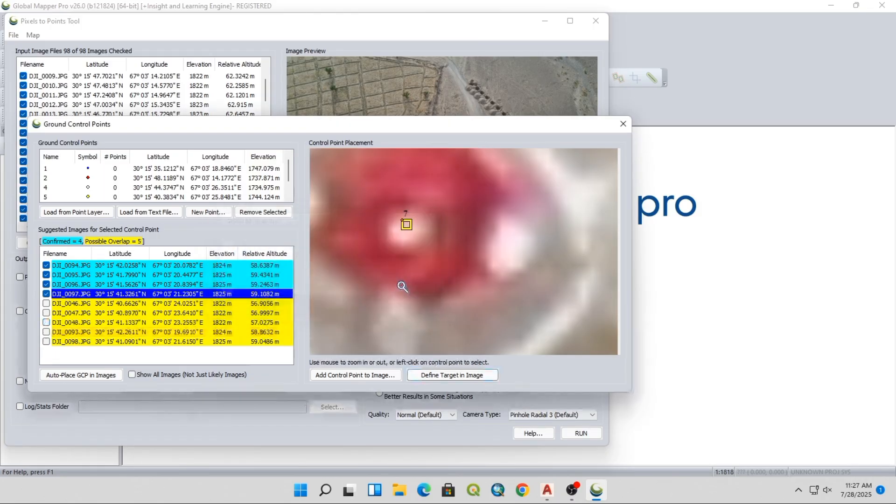
pyautogui.scroll(-5, 444, 266)
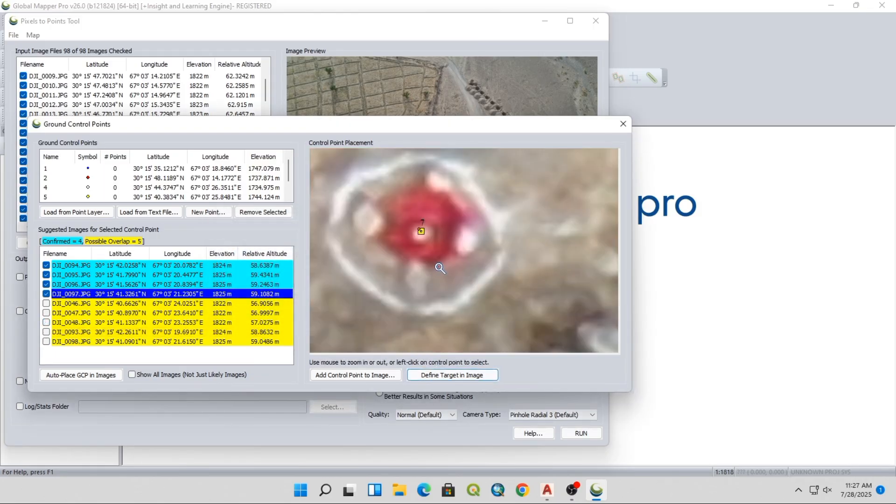
pyautogui.scroll(-3, 453, 275)
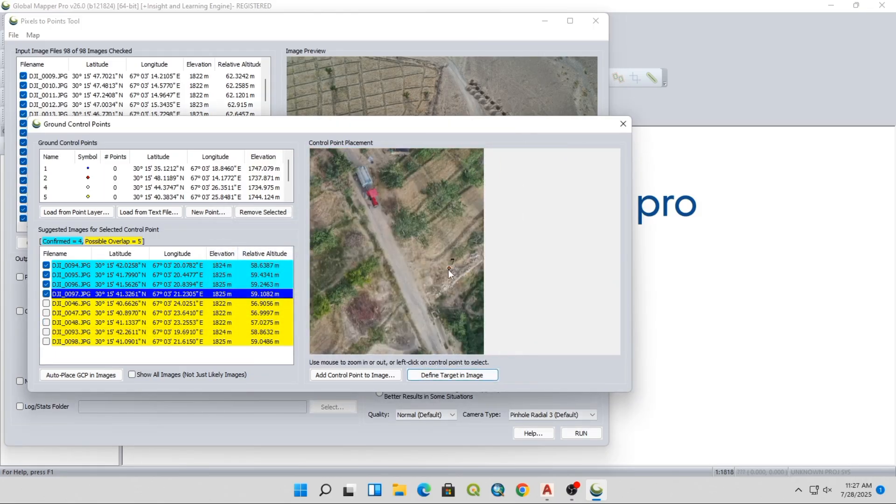
# - Redefine control point 7's target at the centre of the red marker in image DJI_0098, cancelling the automatic search of overlapping images
pyautogui.click(114, 342)
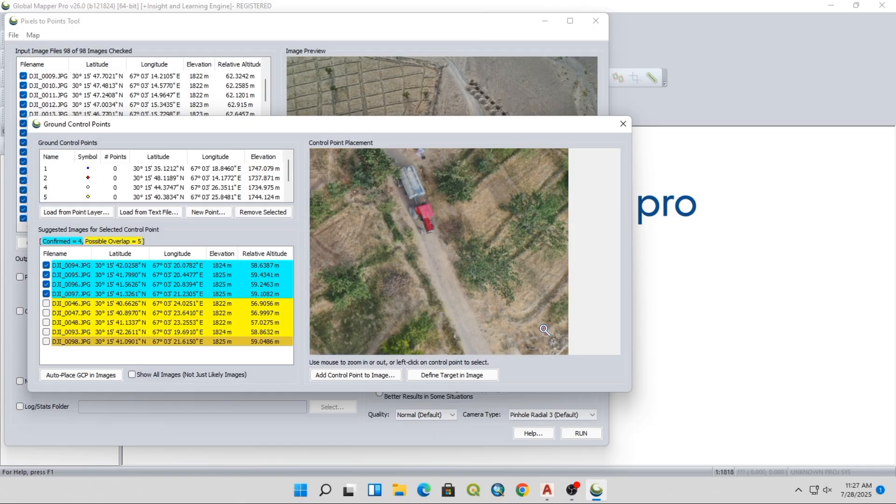
pyautogui.moveTo(541, 327); pyautogui.dragTo(572, 353)
pyautogui.moveTo(363, 182); pyautogui.dragTo(410, 232)
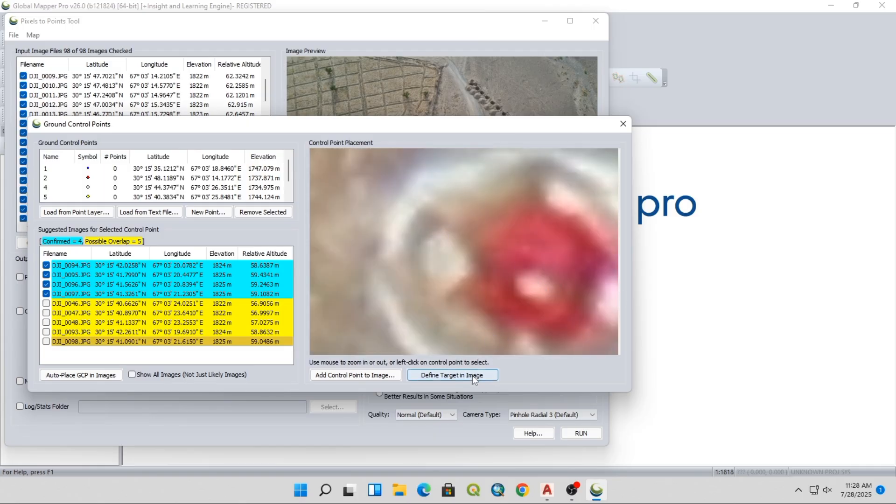
pyautogui.click(452, 375)
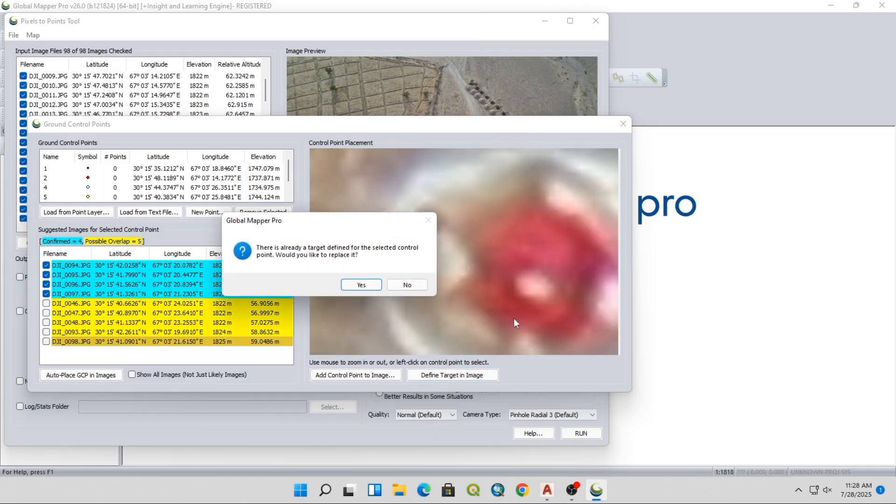
pyautogui.click(361, 284)
pyautogui.moveTo(529, 283); pyautogui.dragTo(538, 293)
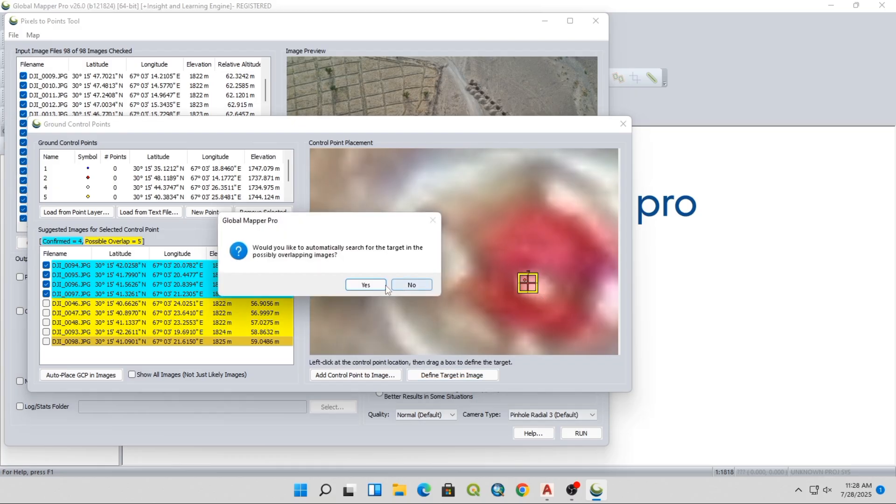
pyautogui.click(363, 283)
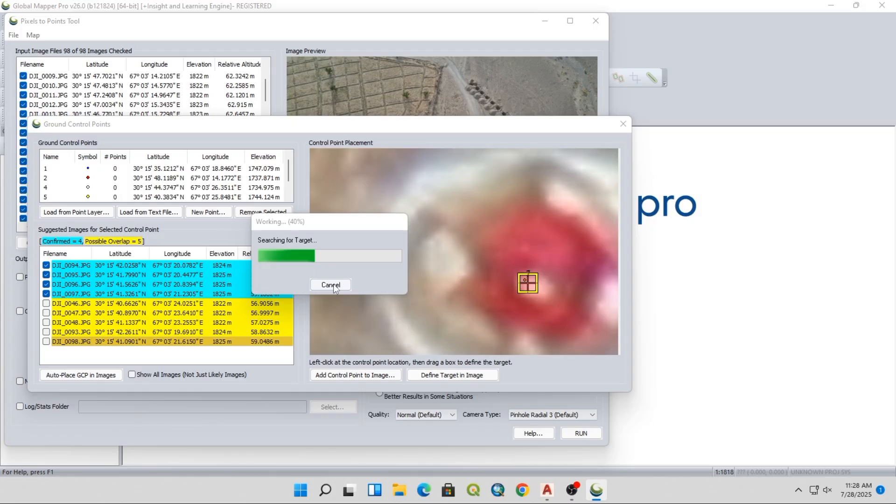
pyautogui.click(330, 284)
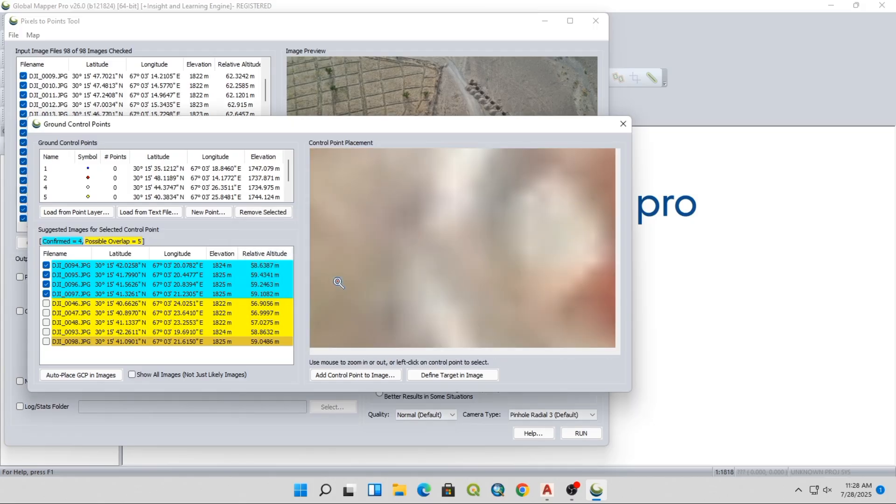
pyautogui.scroll(1, 449, 252)
pyautogui.scroll(-1, 449, 252)
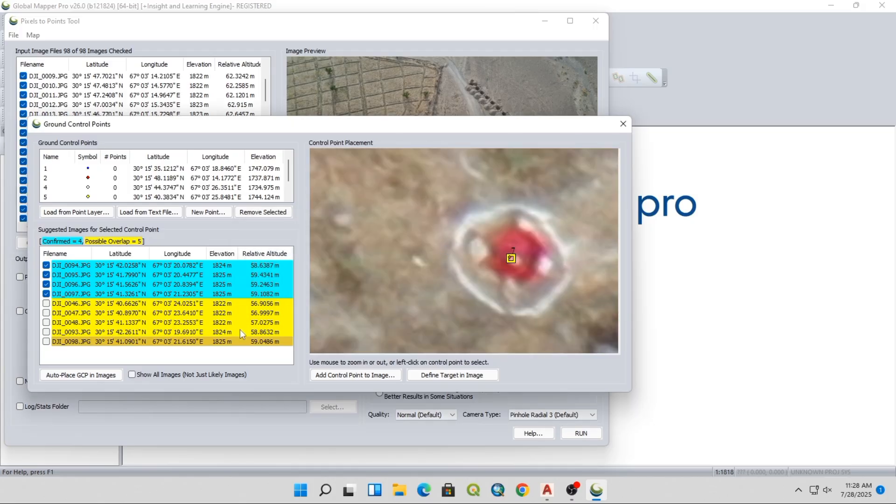
# - Include image DJI_0098 for control point 7 and check the point's placement in its preview
pyautogui.click(47, 342)
pyautogui.click(144, 332)
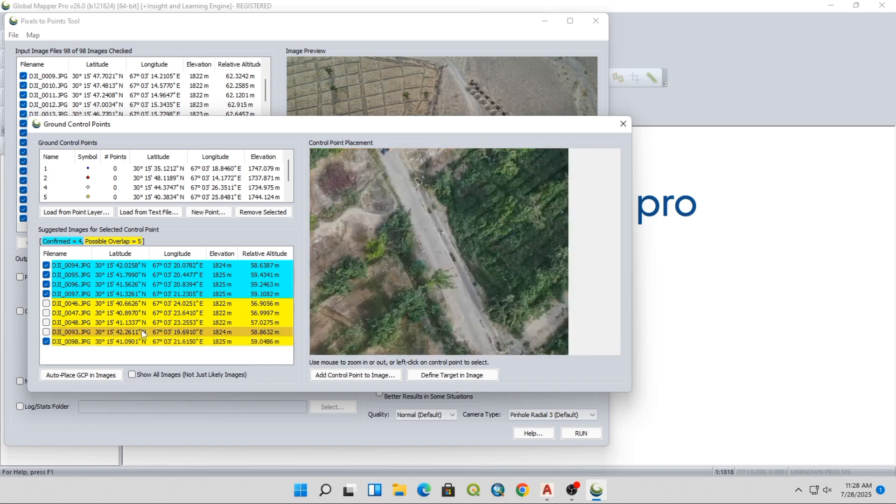
pyautogui.click(83, 343)
pyautogui.scroll(-1, 503, 301)
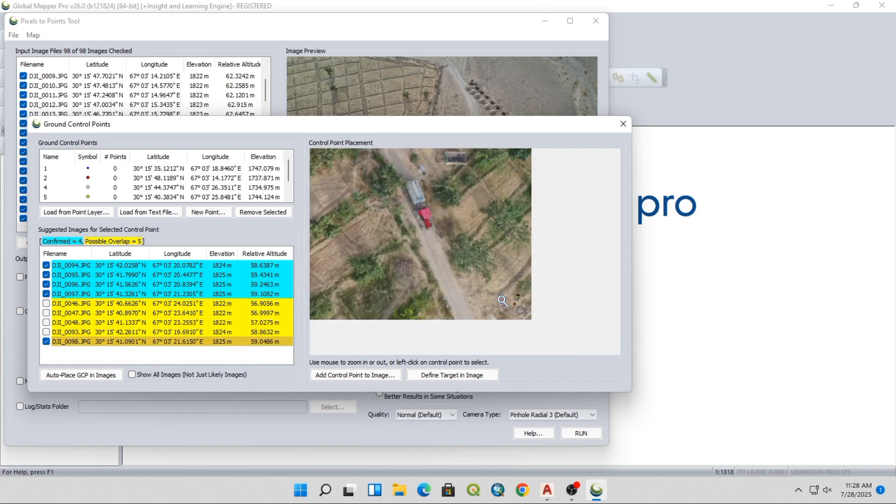
pyautogui.scroll(-1, 502, 301)
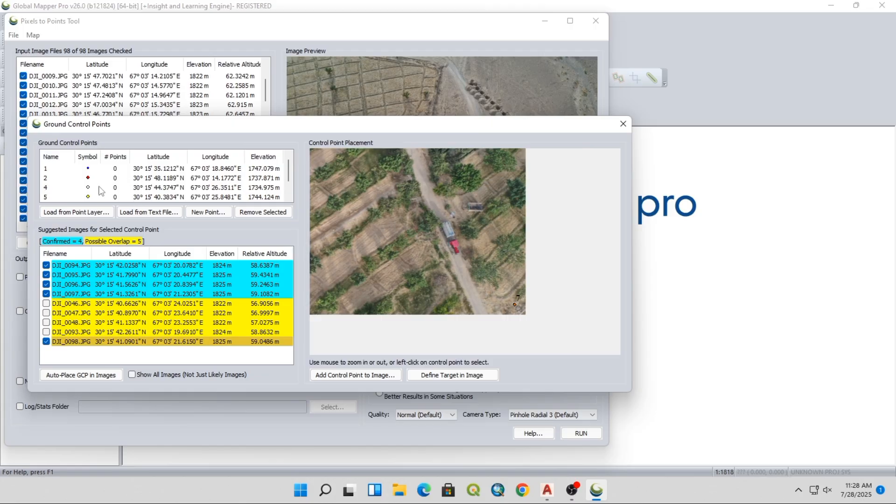
# - Define control point 5's target at the central white dot of the red-and-green marker in image DJI_0035, declining the automatic search
pyautogui.scroll(-1, 149, 194)
pyautogui.click(142, 178)
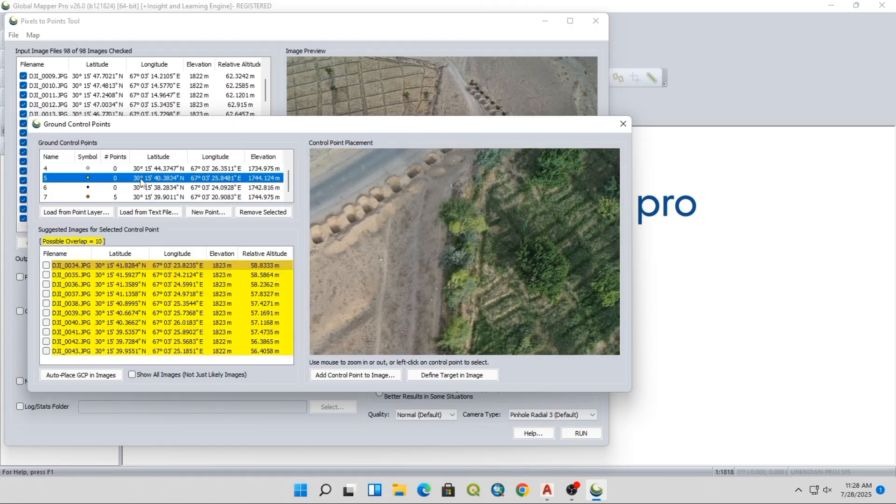
pyautogui.click(101, 275)
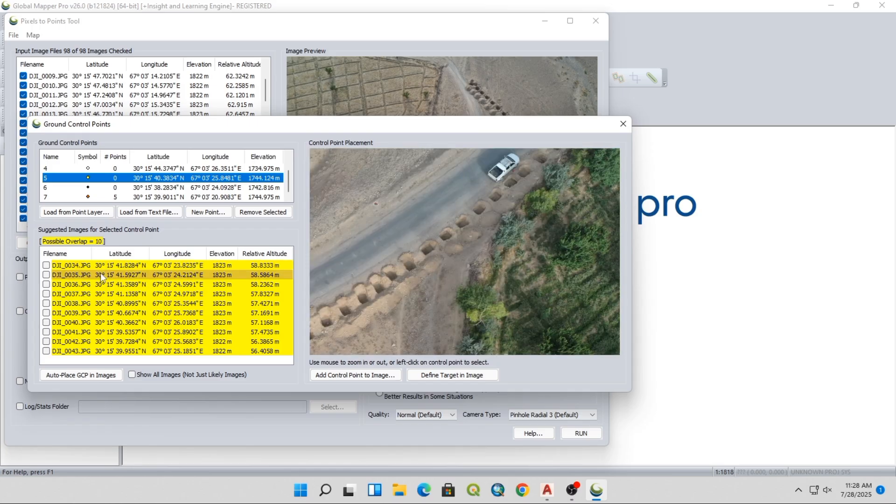
pyautogui.scroll(5, 399, 216)
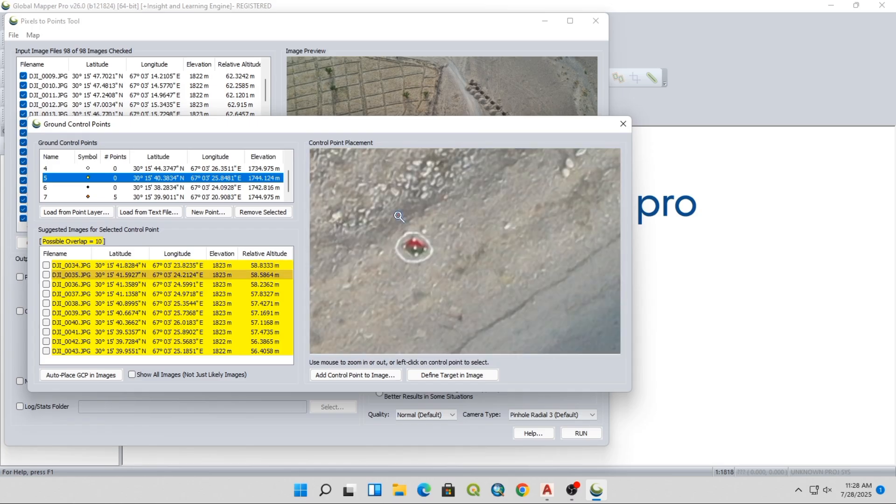
pyautogui.click(130, 268)
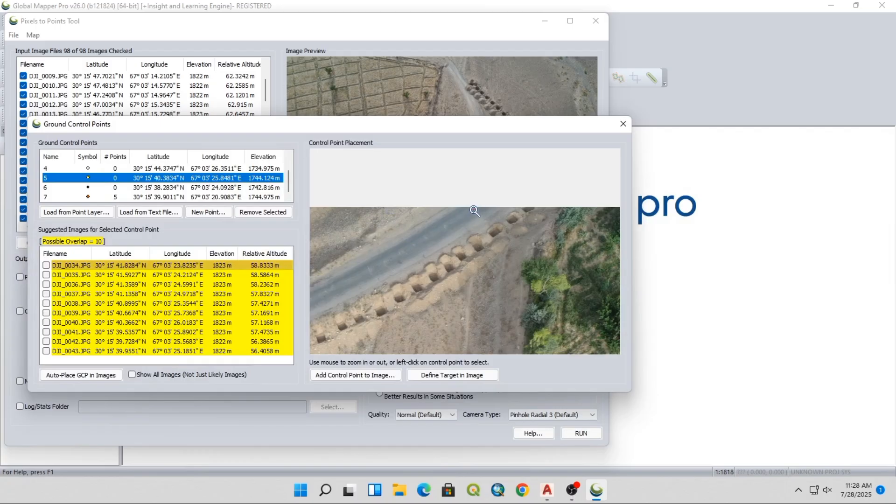
pyautogui.click(81, 278)
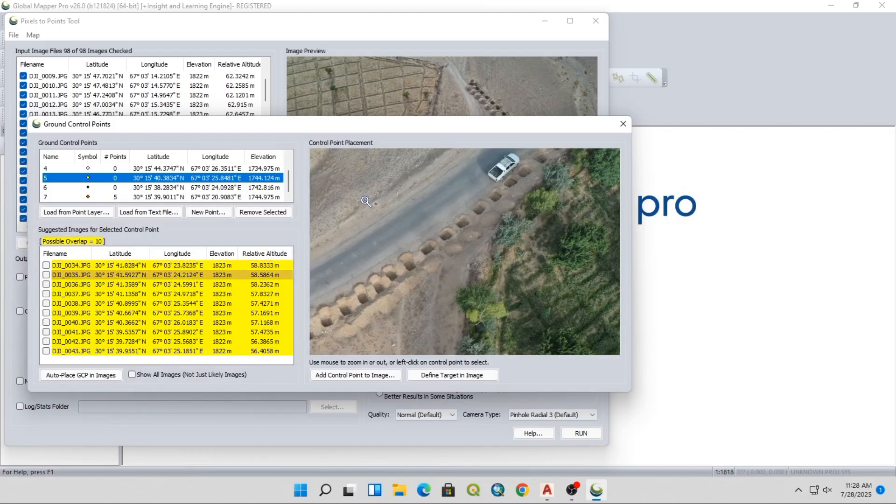
pyautogui.moveTo(366, 195); pyautogui.dragTo(400, 225)
pyautogui.moveTo(391, 174); pyautogui.dragTo(442, 198)
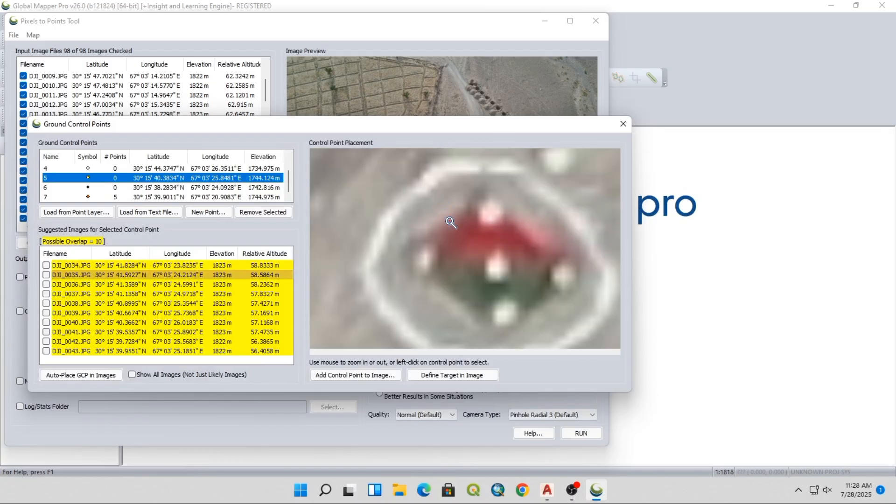
pyautogui.click(442, 376)
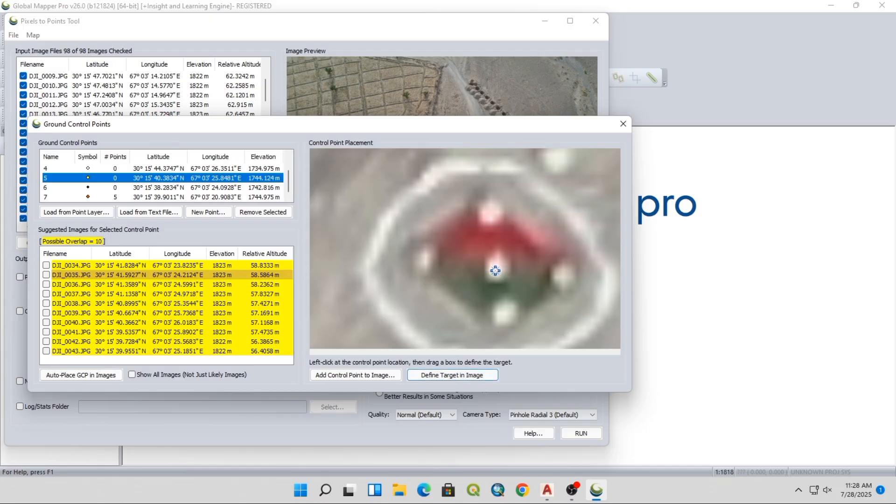
pyautogui.scroll(4, 496, 267)
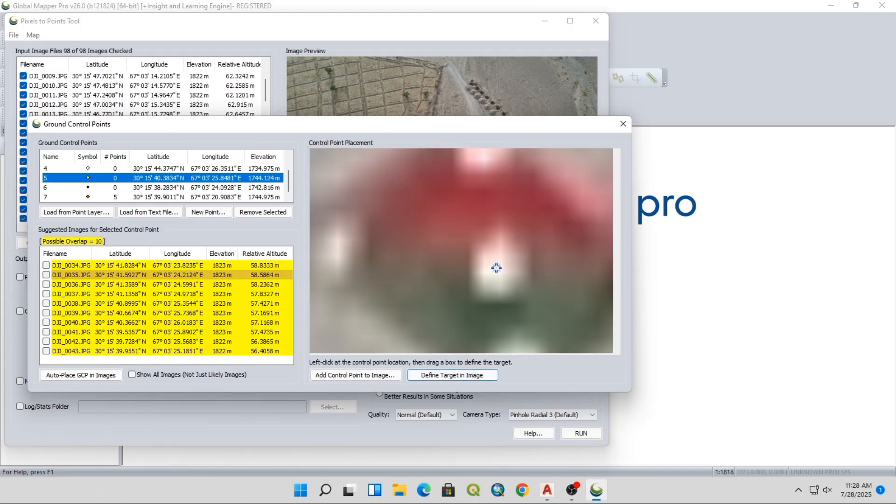
pyautogui.moveTo(494, 256); pyautogui.dragTo(504, 273)
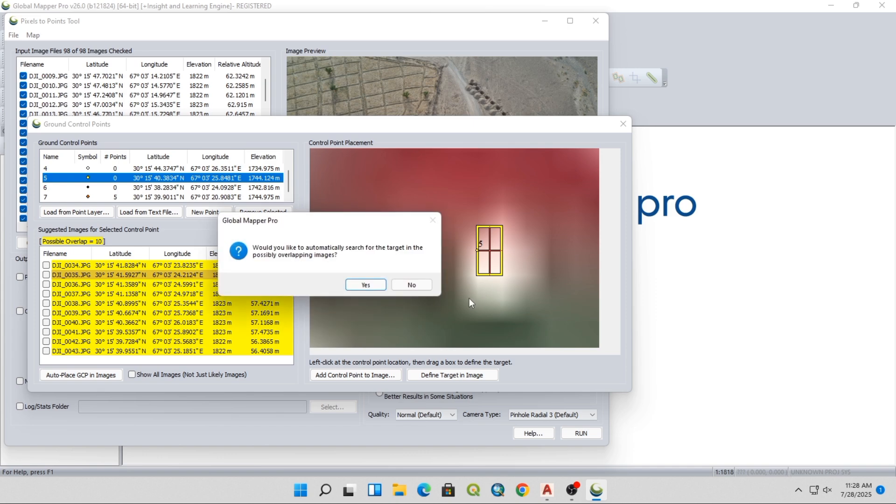
pyautogui.click(411, 285)
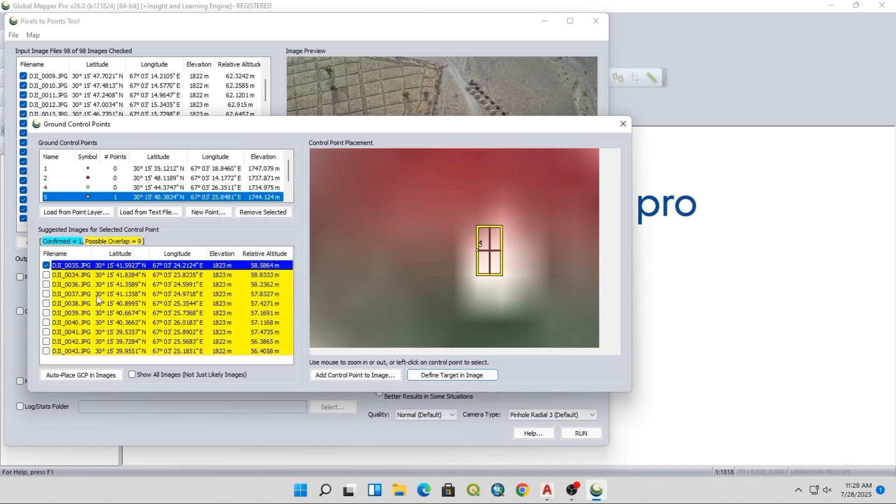
# - Replace control point 5's existing target with one at the marker's central white dot in image DJI_0036
pyautogui.click(104, 277)
pyautogui.scroll(-1, 363, 289)
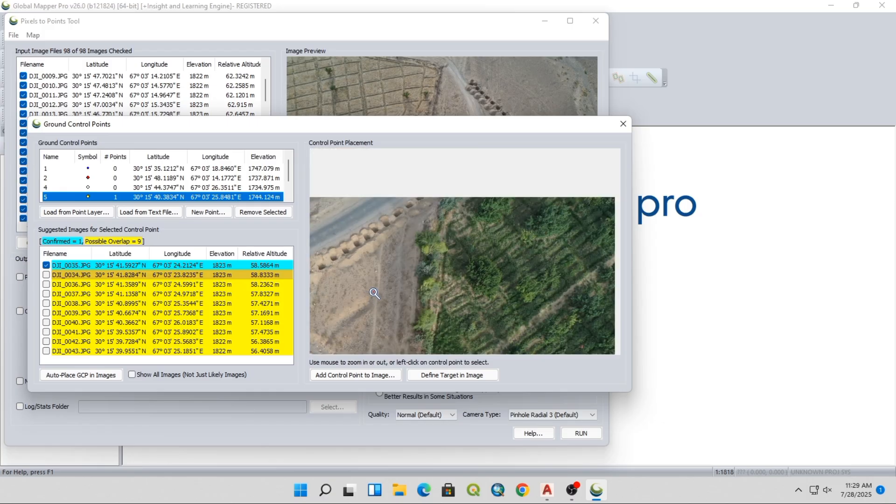
pyautogui.click(90, 286)
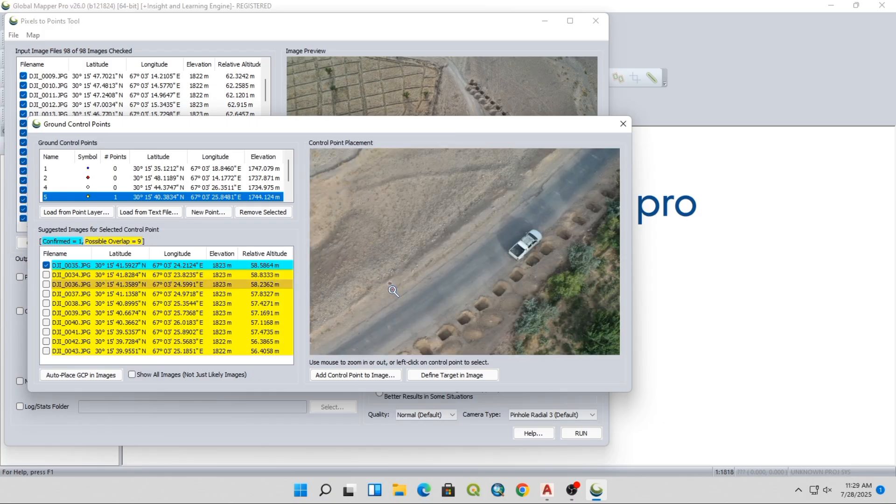
pyautogui.scroll(3, 386, 280)
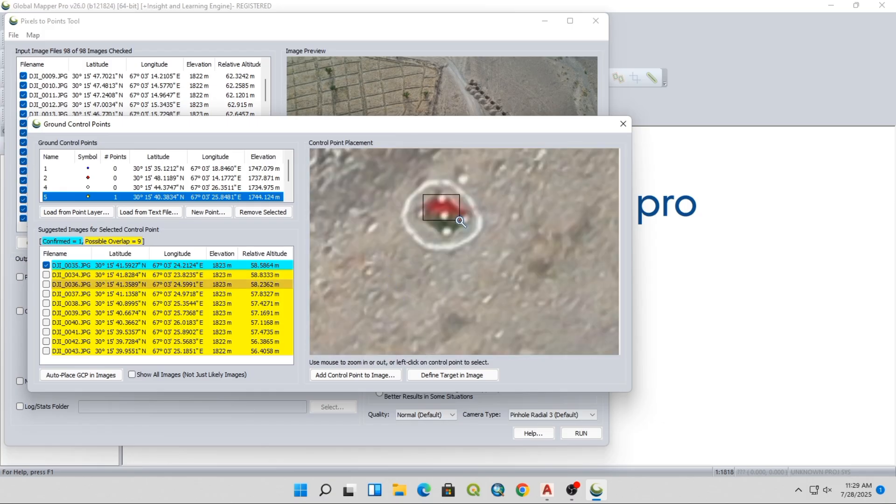
pyautogui.scroll(2, 462, 222)
pyautogui.scroll(-2, 472, 251)
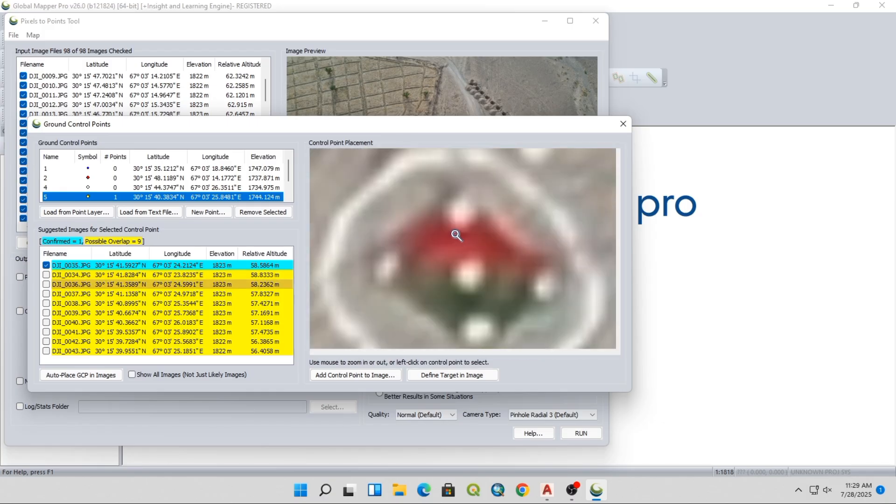
pyautogui.click(445, 375)
pyautogui.click(360, 284)
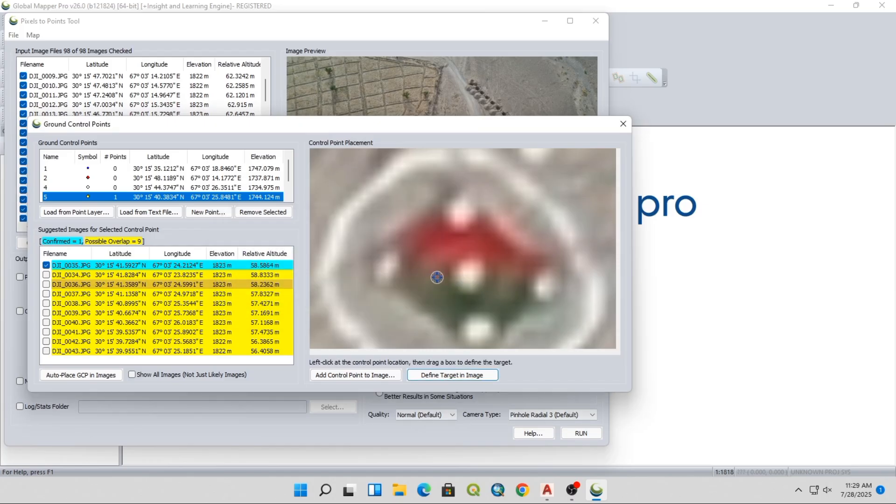
pyautogui.click(468, 273)
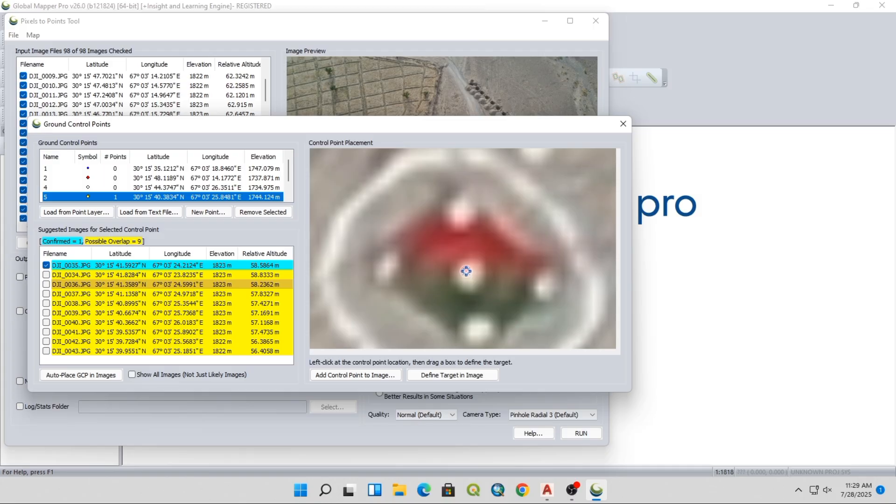
pyautogui.moveTo(463, 264); pyautogui.dragTo(471, 281)
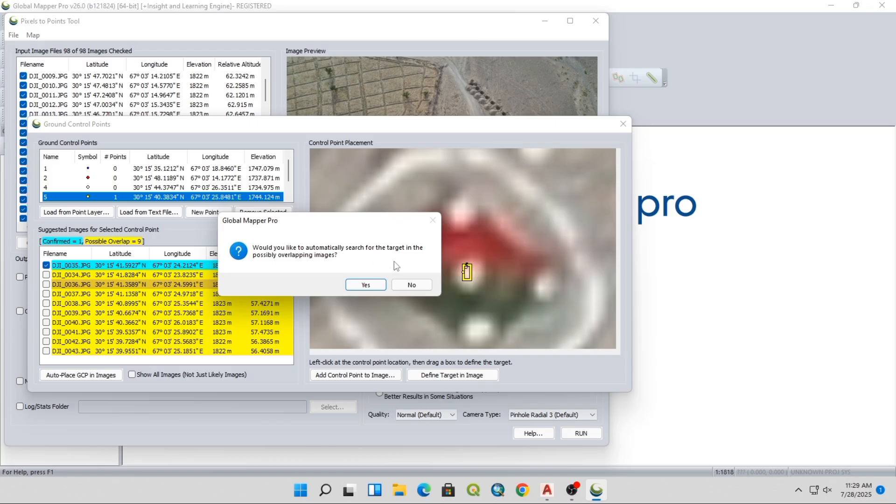
pyautogui.click(365, 284)
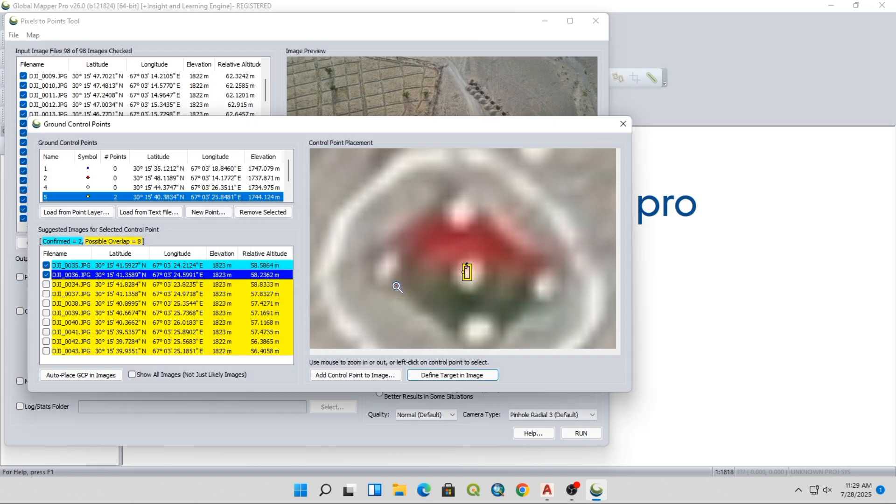
# - Redefine control point 5's target at the central white dot of the marker in image DJI_0038
pyautogui.click(124, 284)
pyautogui.click(167, 304)
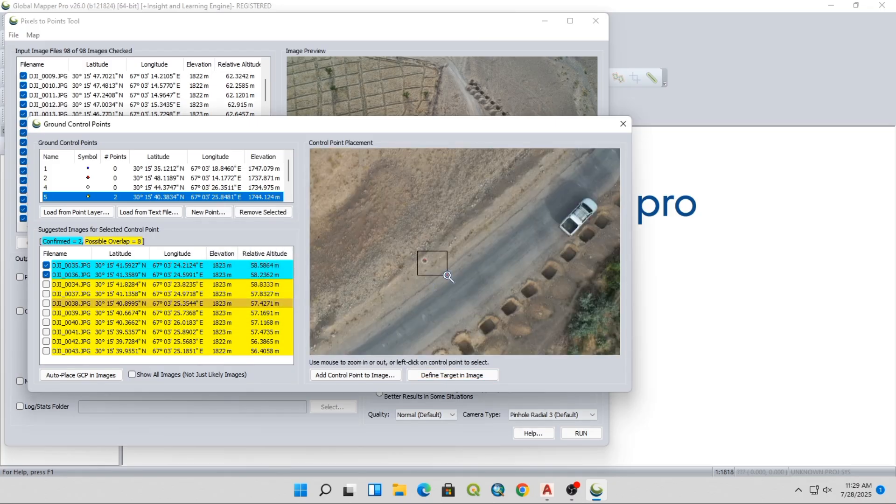
pyautogui.scroll(5, 429, 255)
pyautogui.click(430, 375)
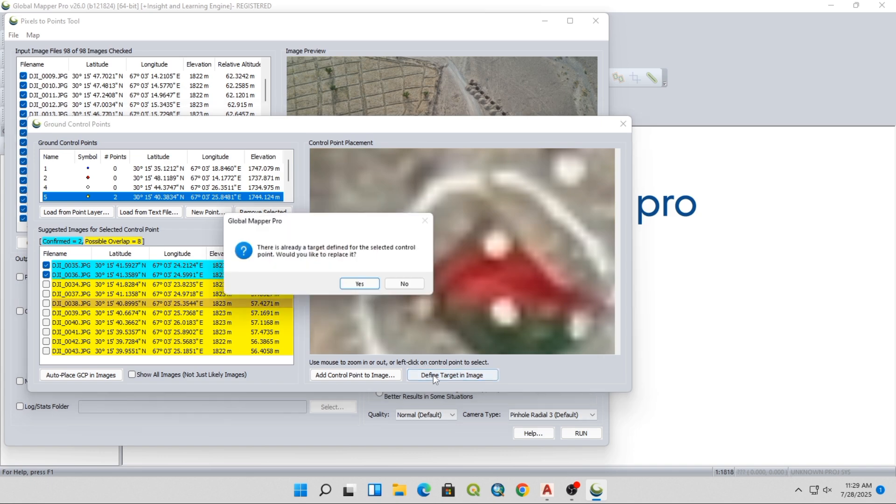
pyautogui.press('Return')
pyautogui.moveTo(502, 308); pyautogui.dragTo(508, 321)
pyautogui.click(365, 285)
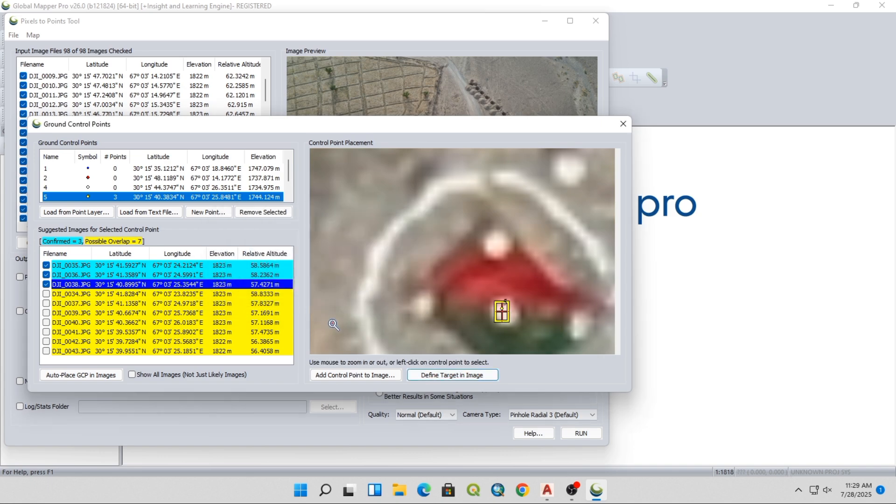
# - Replace control point 5's target with one near the marker's central white dot in image DJI_0041, and include that image
pyautogui.click(154, 323)
pyautogui.click(149, 332)
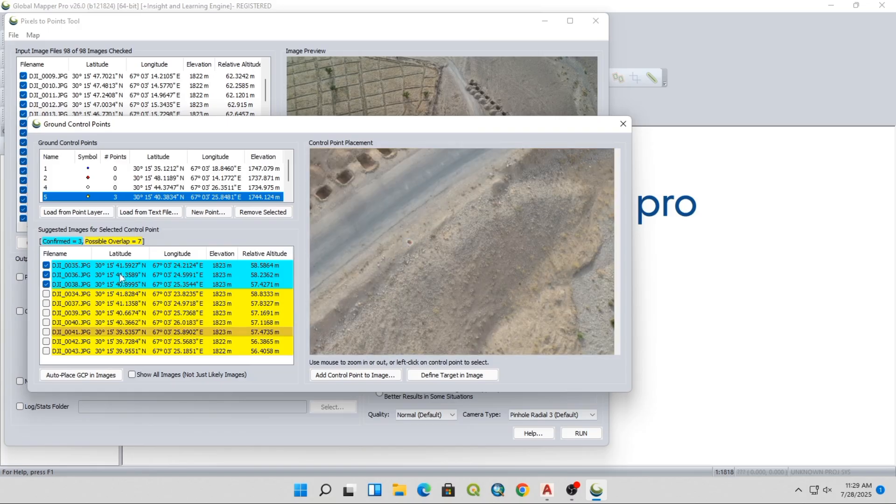
pyautogui.click(120, 278)
pyautogui.click(129, 332)
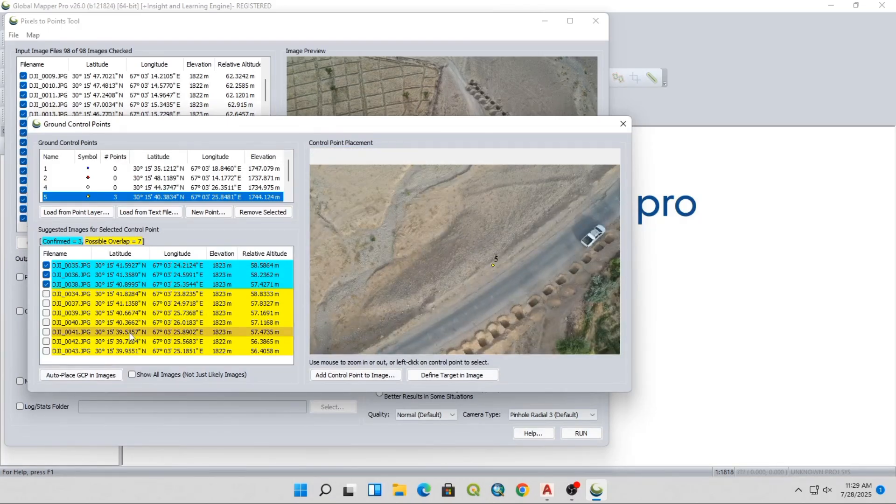
pyautogui.scroll(3, 412, 243)
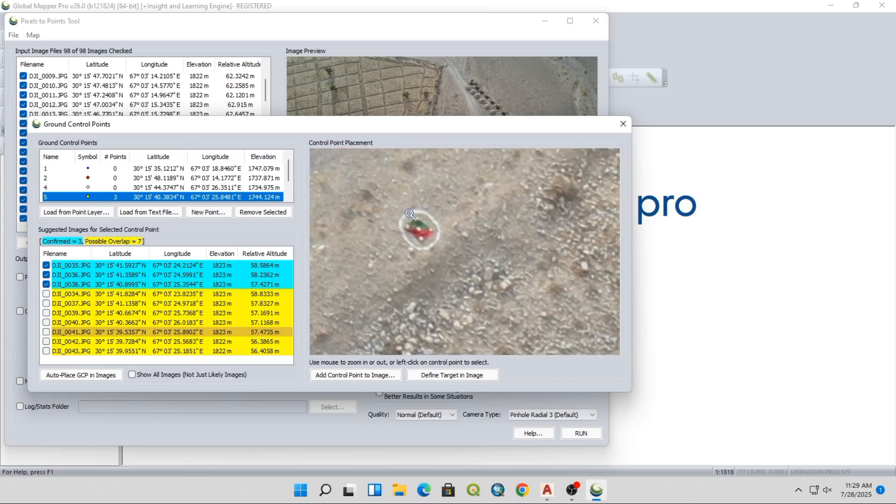
pyautogui.click(444, 375)
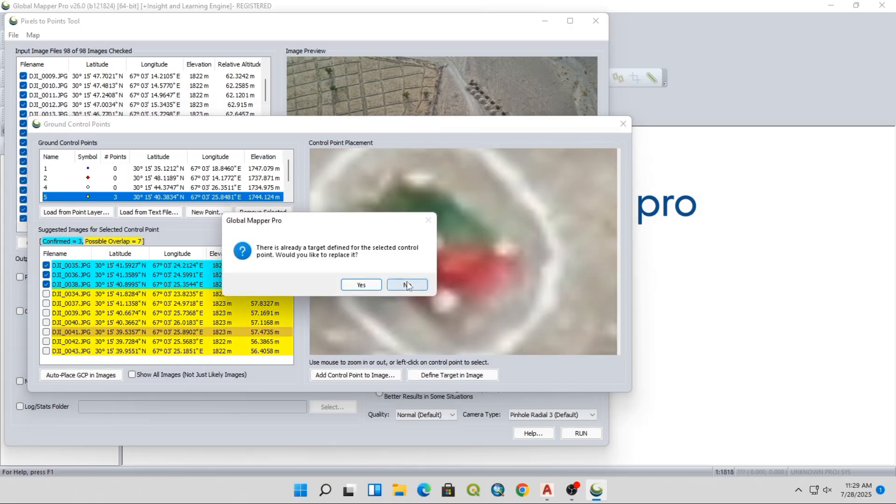
pyautogui.click(361, 288)
pyautogui.moveTo(415, 229); pyautogui.dragTo(433, 246)
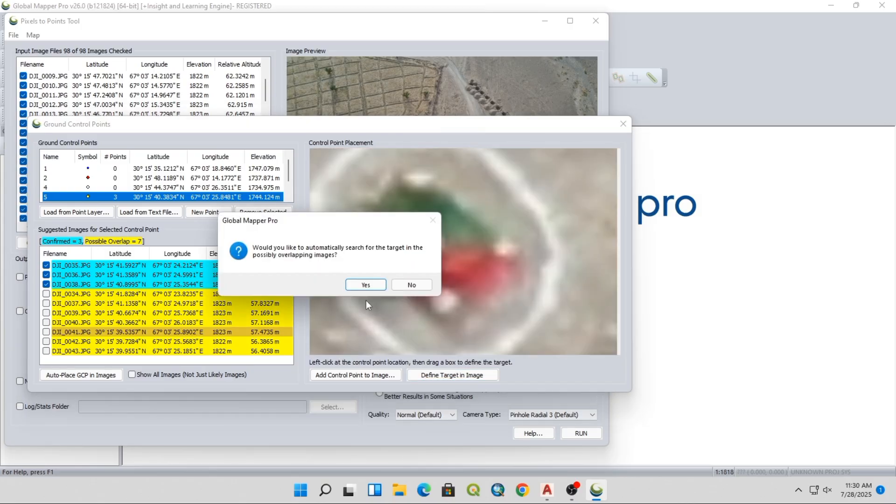
pyautogui.click(365, 284)
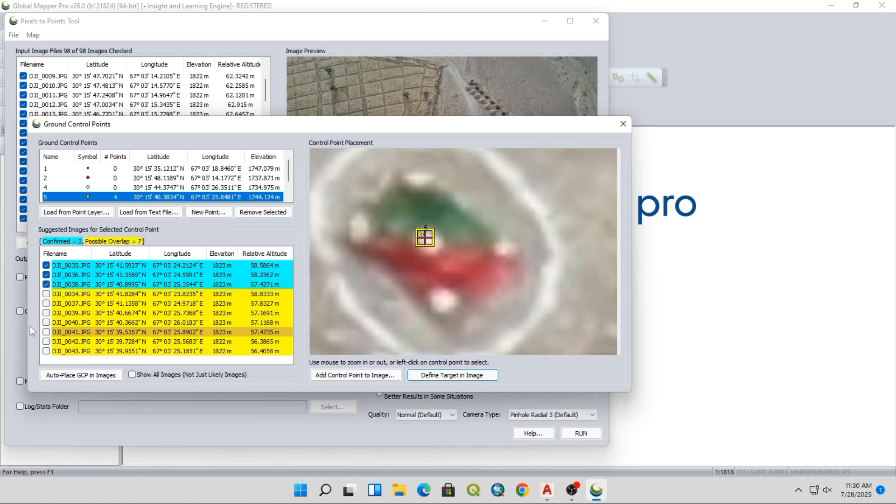
pyautogui.click(46, 332)
pyautogui.scroll(-3, 418, 265)
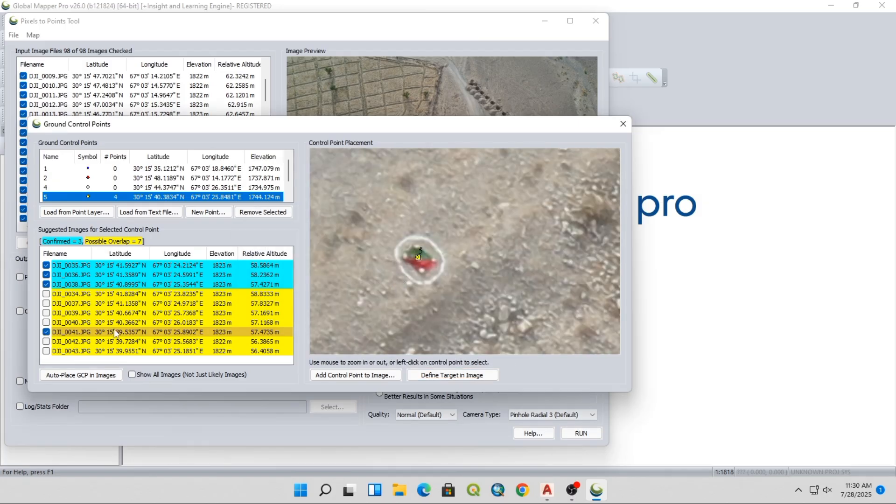
# - Redefine control point 5's target at the marker's central white dot in image DJI_0042, declining the automatic search
pyautogui.scroll(-2, 416, 331)
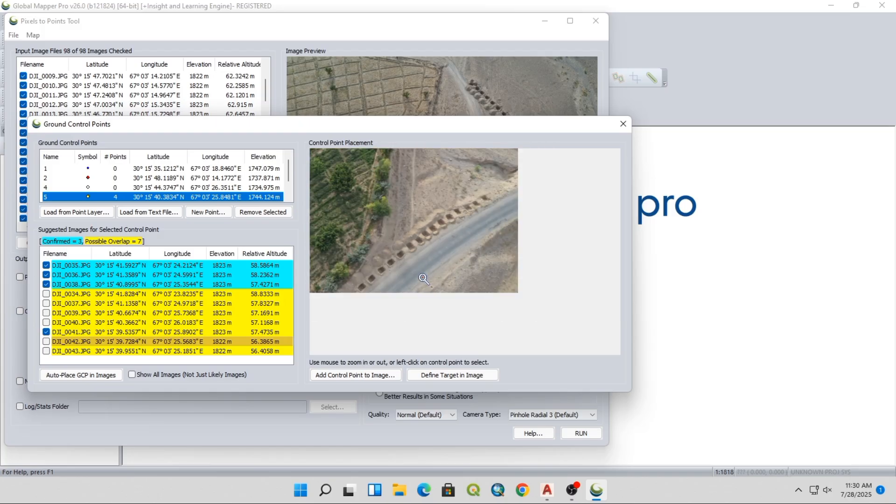
pyautogui.click(76, 265)
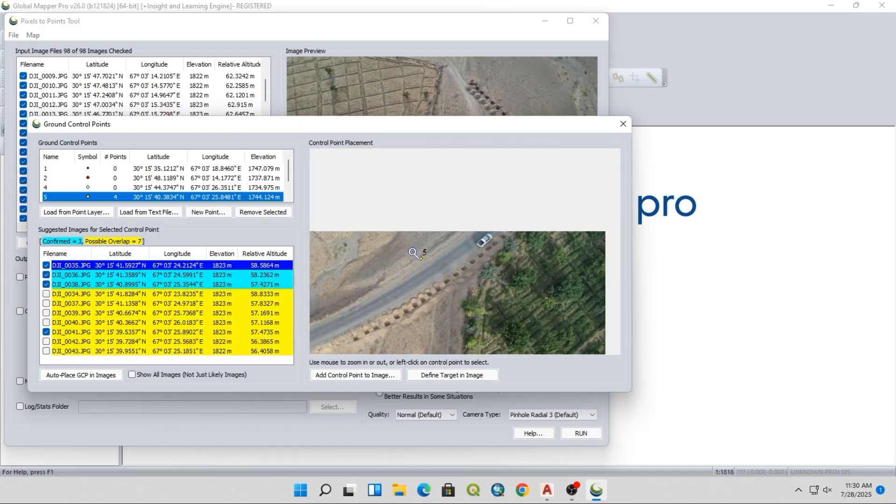
pyautogui.click(90, 340)
pyautogui.scroll(5, 419, 322)
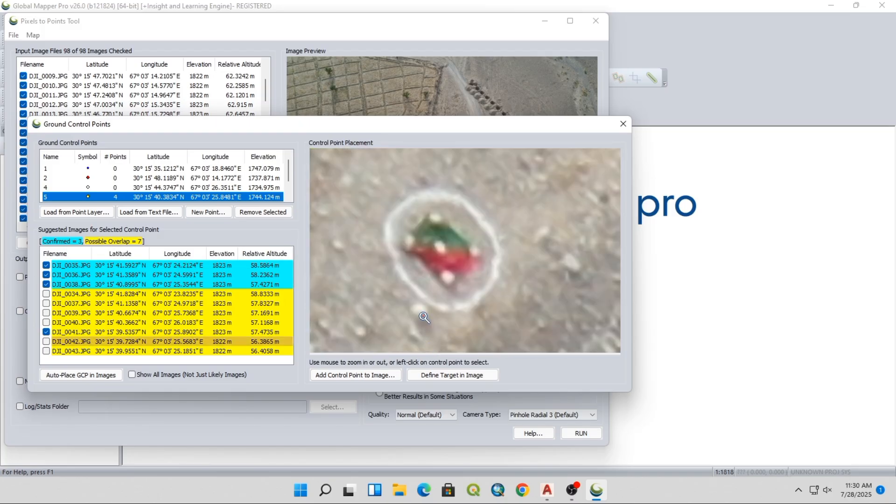
pyautogui.scroll(2, 432, 243)
pyautogui.click(462, 374)
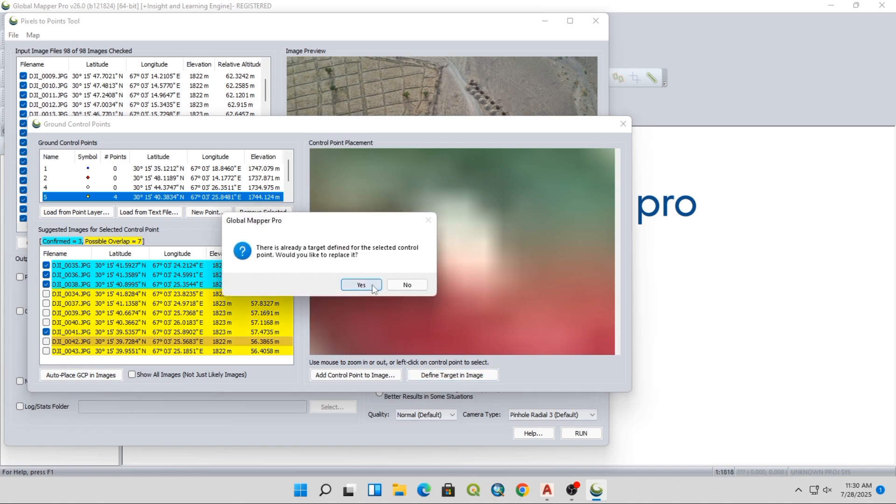
pyautogui.click(362, 284)
pyautogui.moveTo(446, 223); pyautogui.dragTo(465, 243)
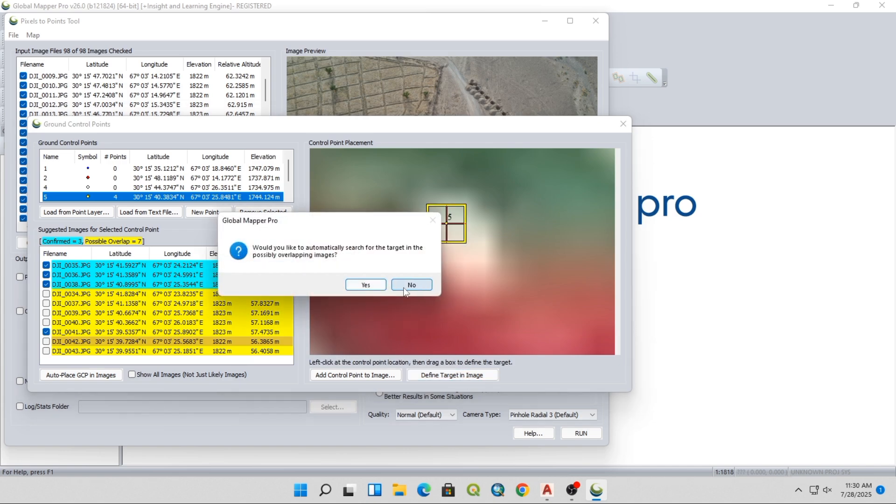
pyautogui.click(410, 288)
# - Look through suggested images for control points 5, 6 and 2, and close the Ground Control Points window
pyautogui.click(98, 354)
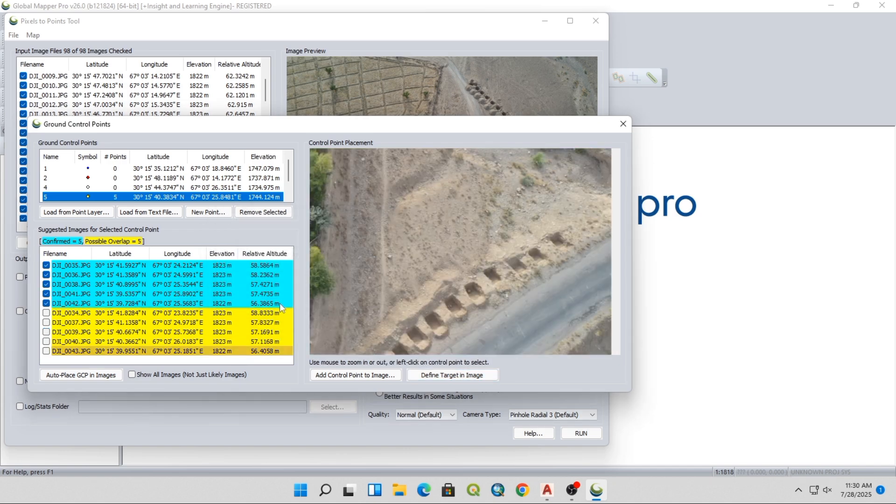
pyautogui.scroll(-1, 140, 196)
pyautogui.click(144, 189)
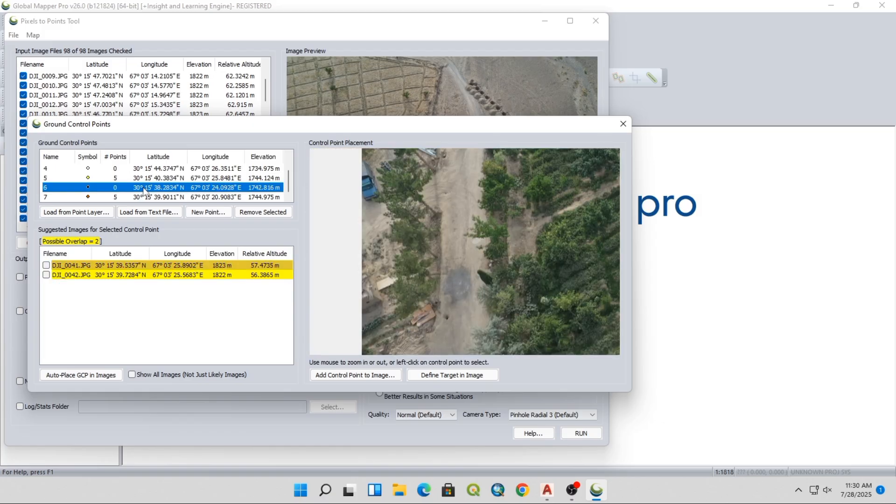
pyautogui.click(145, 173)
pyautogui.scroll(1, 142, 183)
pyautogui.click(142, 181)
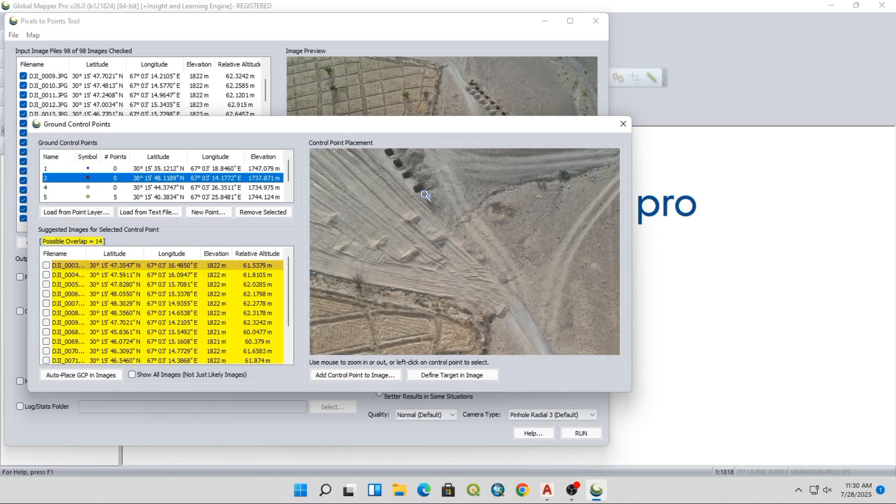
pyautogui.click(151, 294)
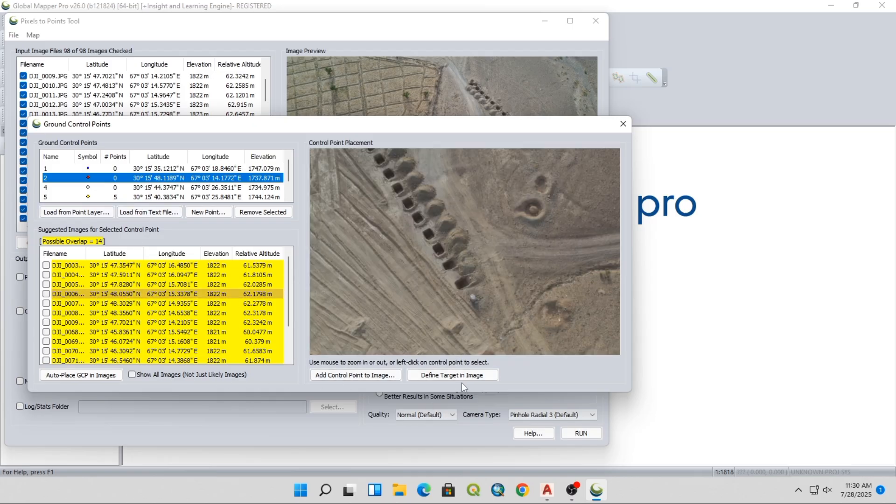
pyautogui.click(622, 123)
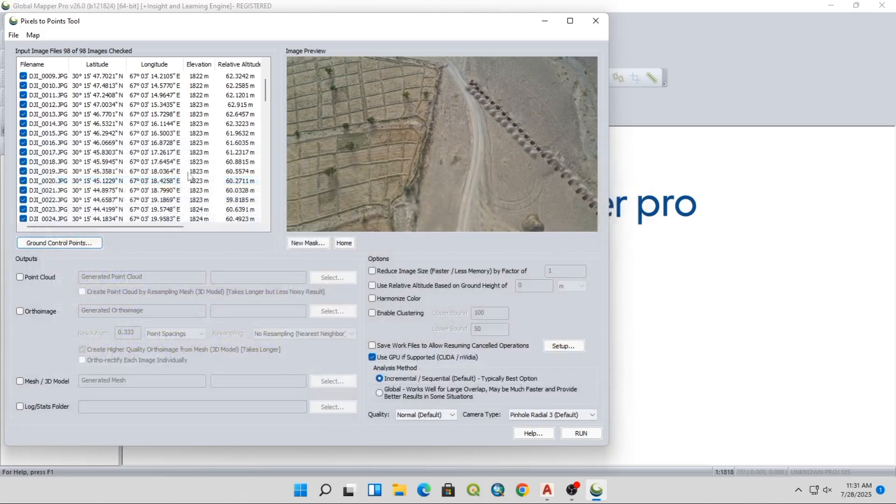
# - Browse the input image previews from DJI_0017 to DJI_0096, and examine control point 7's placement on its marker in DJI_0096
pyautogui.click(72, 154)
pyautogui.click(73, 164)
pyautogui.click(73, 190)
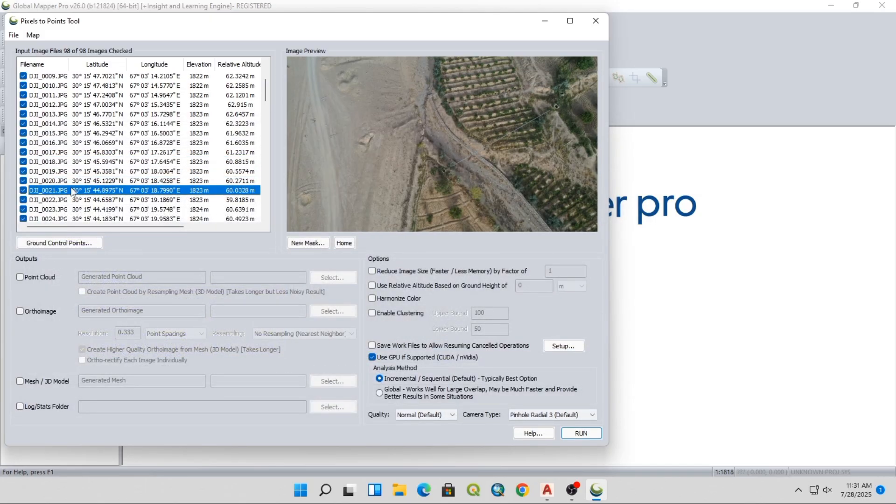
pyautogui.scroll(-1, 74, 191)
pyautogui.click(73, 190)
pyautogui.click(72, 200)
pyautogui.scroll(-8, 70, 189)
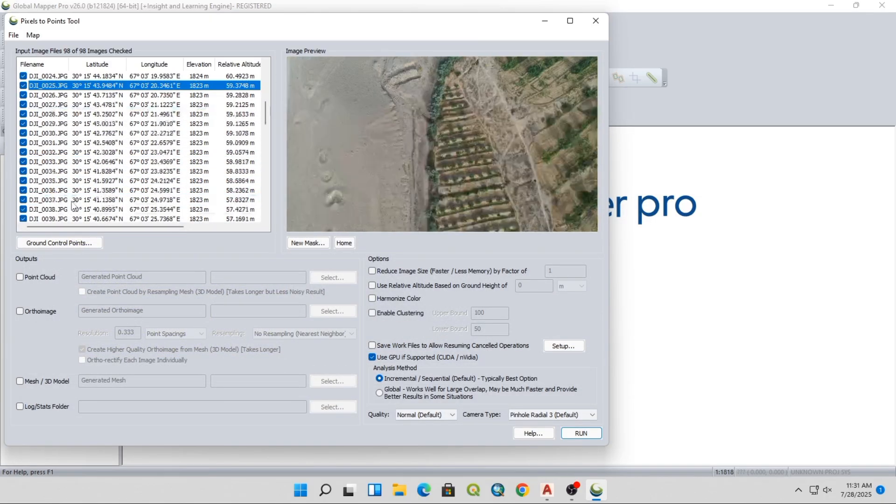
pyautogui.click(67, 183)
pyautogui.click(68, 200)
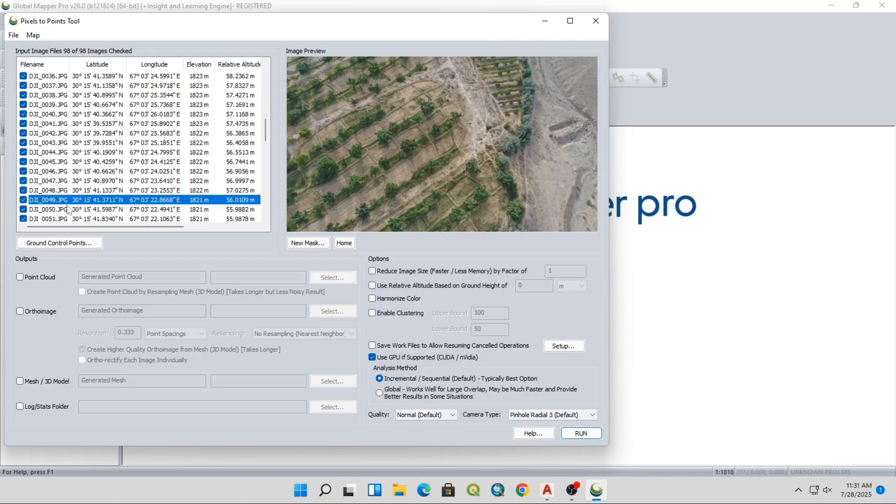
pyautogui.click(68, 208)
pyautogui.scroll(-4, 75, 201)
pyautogui.click(77, 181)
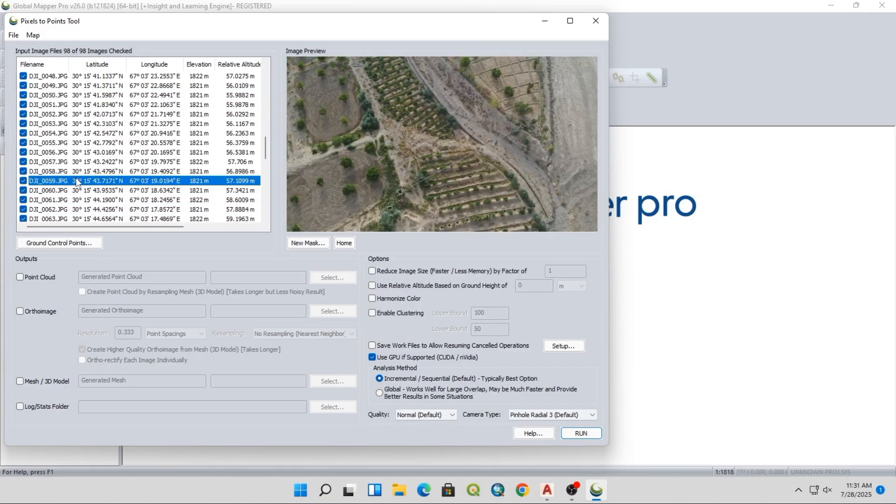
pyautogui.click(76, 163)
pyautogui.click(76, 172)
pyautogui.scroll(-12, 76, 173)
pyautogui.click(76, 173)
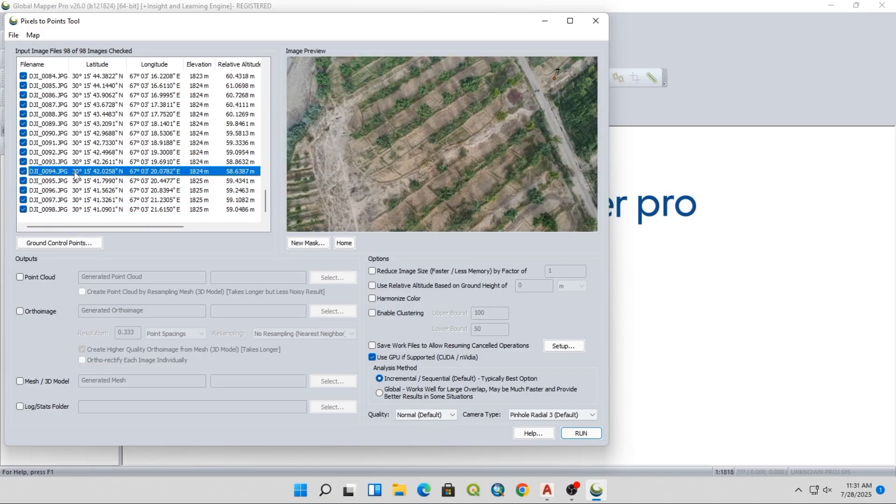
pyautogui.click(77, 191)
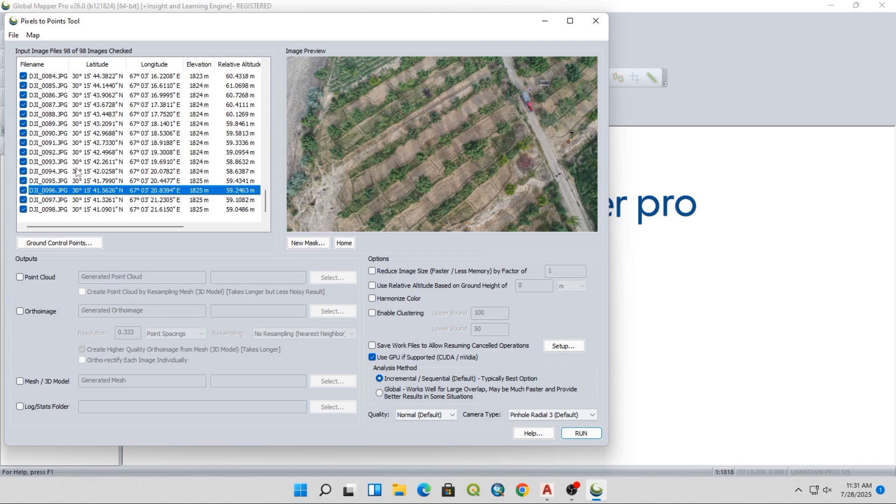
pyautogui.scroll(5, 570, 139)
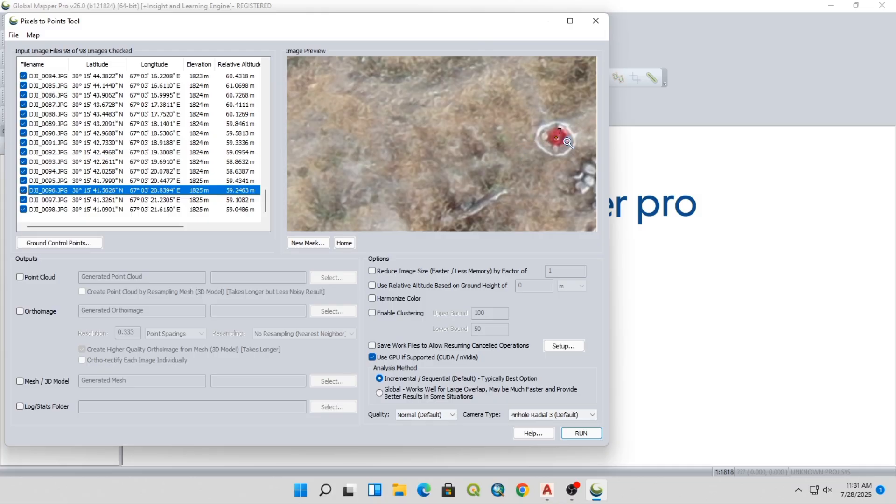
pyautogui.scroll(-1, 568, 143)
# - Enlarge the Pixels to Points Tool window to fill the whole screen
pyautogui.moveTo(608, 129); pyautogui.dragTo(797, 149)
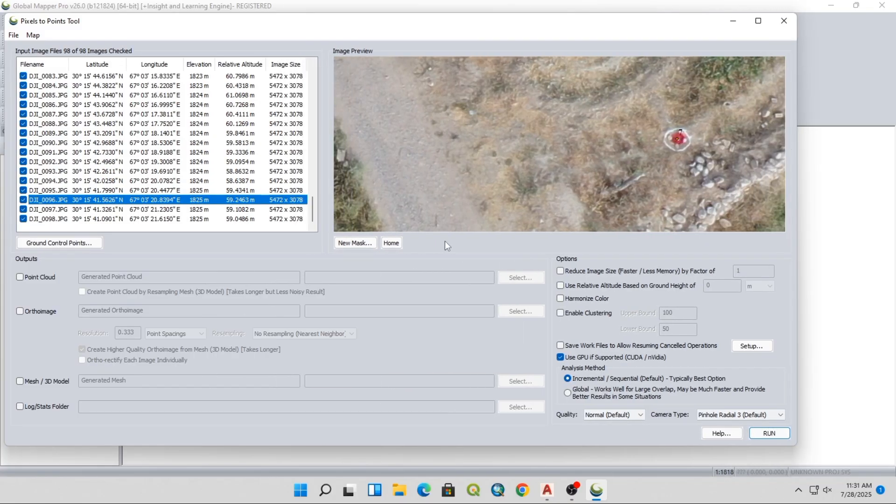
pyautogui.moveTo(456, 446); pyautogui.dragTo(456, 478)
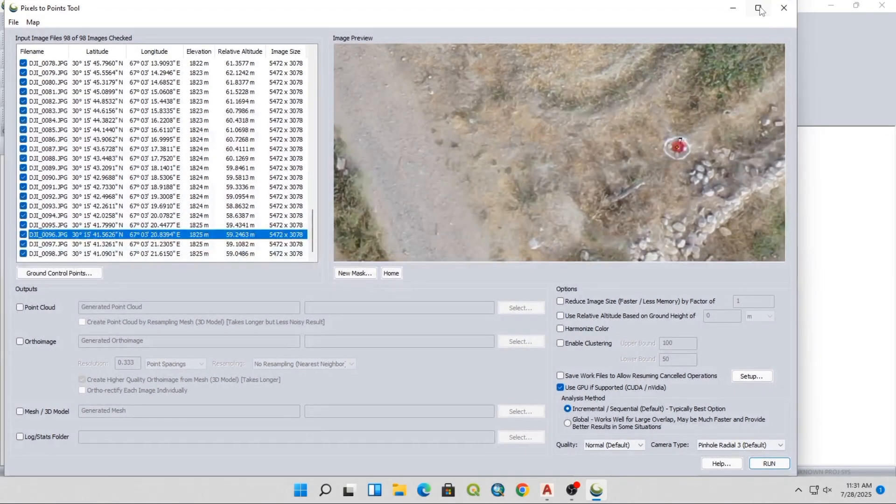
pyautogui.click(759, 18)
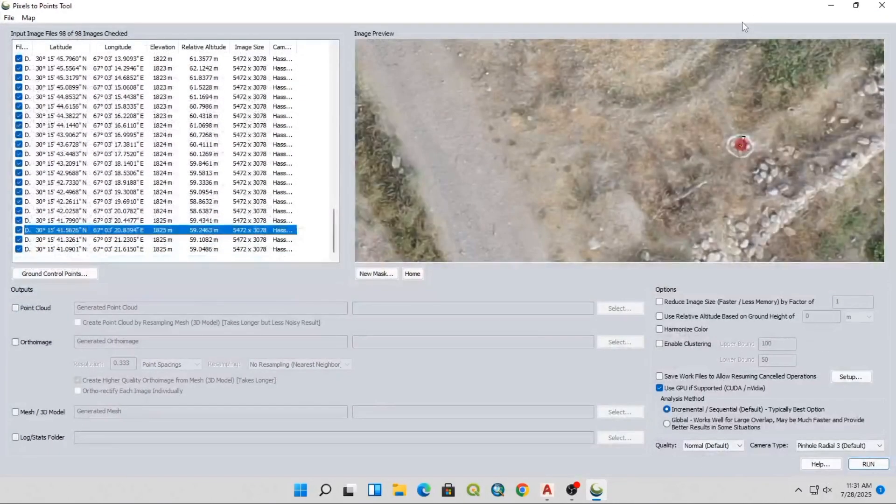
# - Go back through the input images to DJI_0038 and examine control point 5's placement on its red-and-green marker
pyautogui.click(90, 139)
pyautogui.scroll(10, 89, 136)
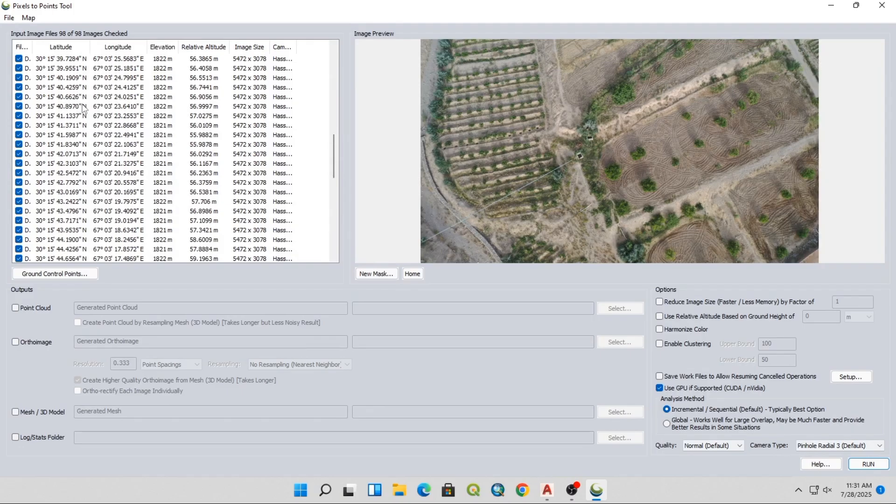
pyautogui.click(83, 107)
pyautogui.scroll(3, 83, 108)
pyautogui.click(83, 107)
pyautogui.scroll(1, 82, 110)
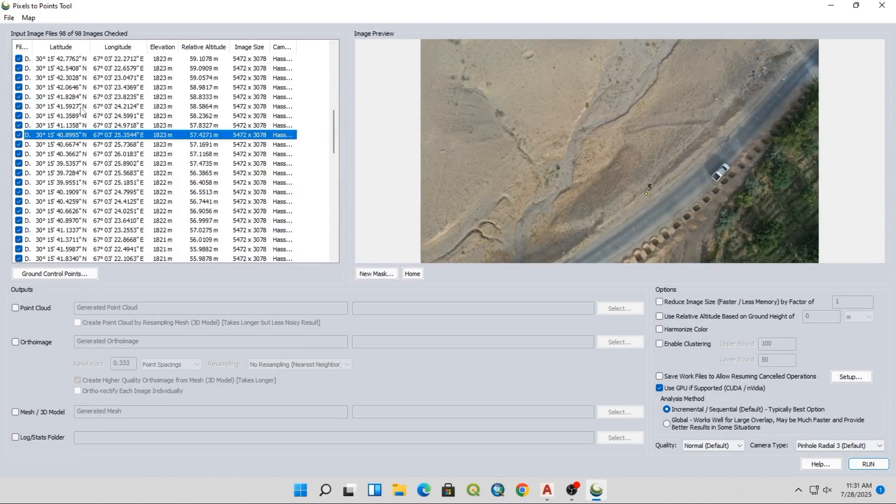
pyautogui.scroll(3, 656, 212)
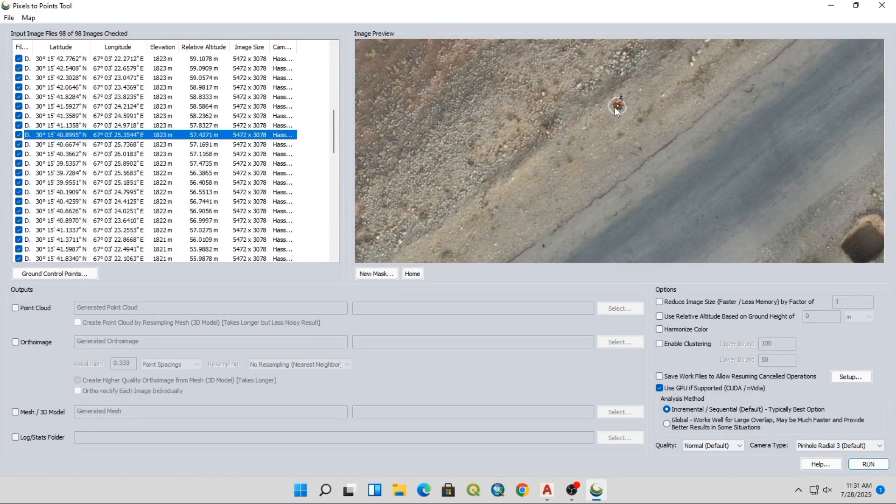
pyautogui.scroll(-3, 617, 150)
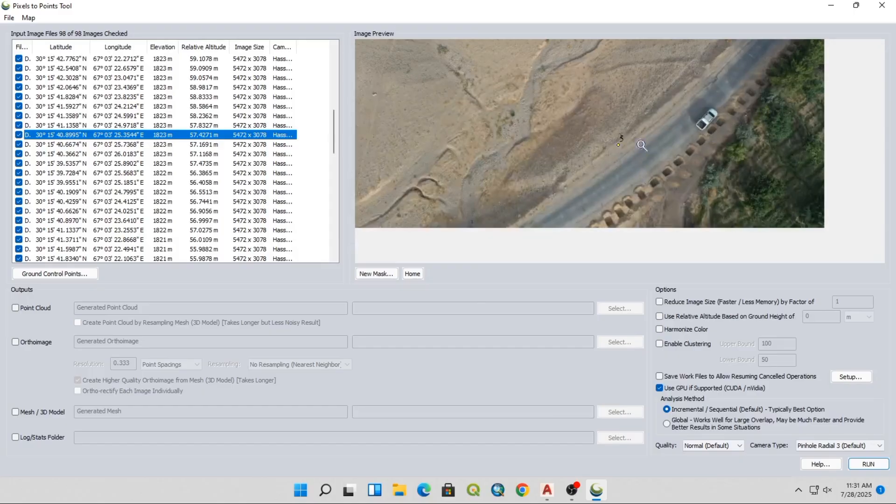
pyautogui.scroll(2, 654, 186)
pyautogui.scroll(3, 574, 105)
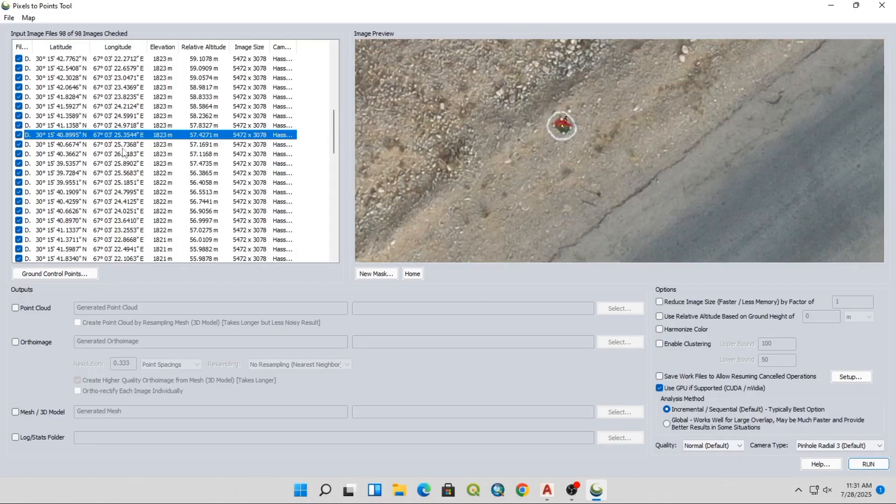
# - Review the previews of images DJI_0039, DJI_0040, DJI_0042 and DJI_0037 for placed control points
pyautogui.press('Down')
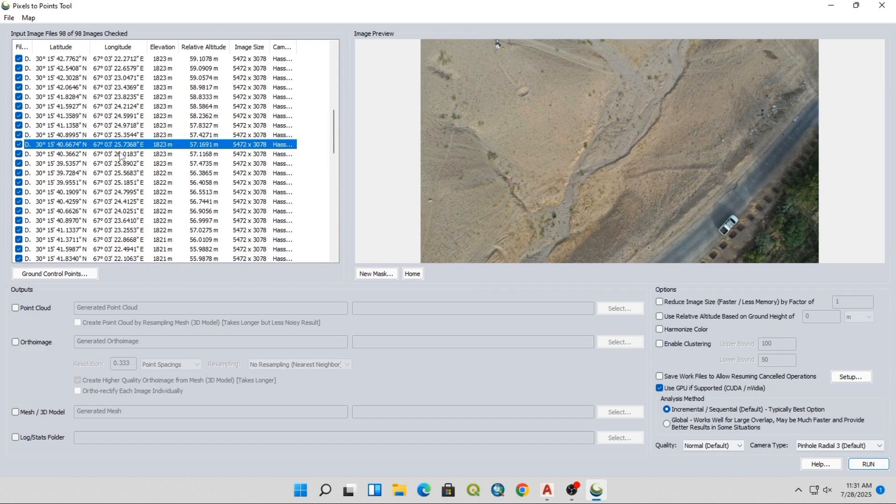
pyautogui.press('Down')
pyautogui.click(82, 176)
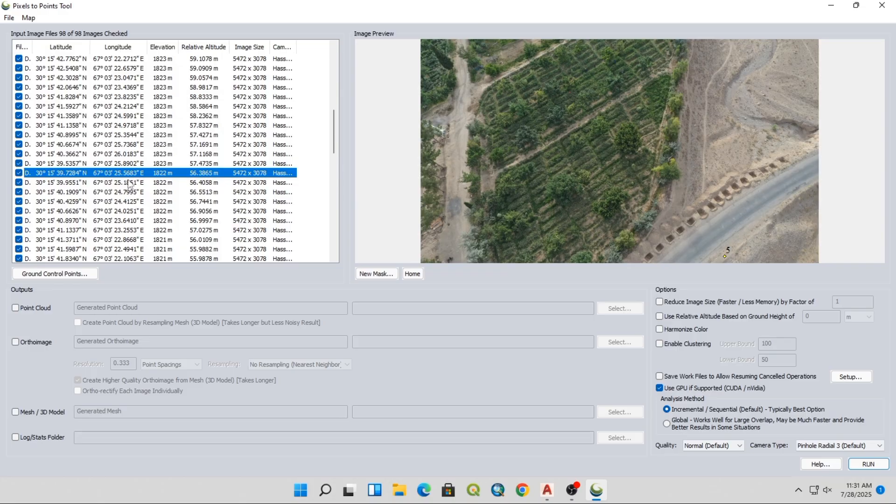
pyautogui.click(84, 126)
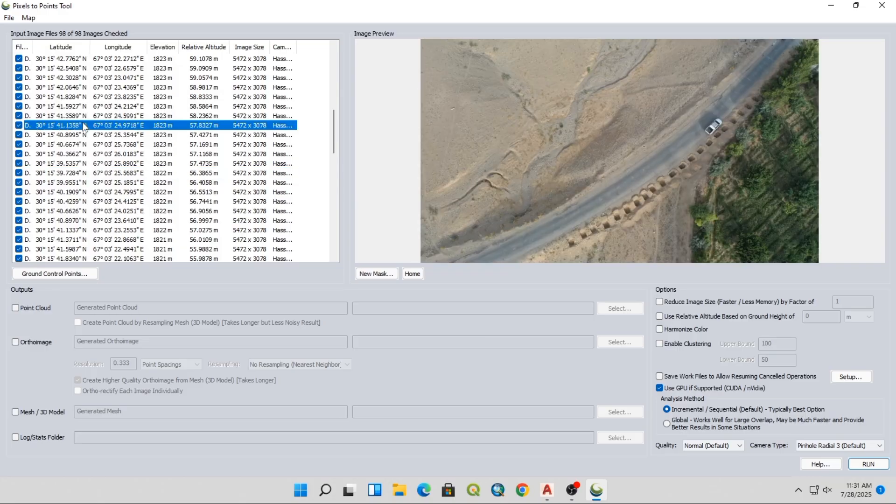
# - Browse further input image previews and examine control point 5's placement in the image with relative altitude 56.3865 m
pyautogui.click(92, 97)
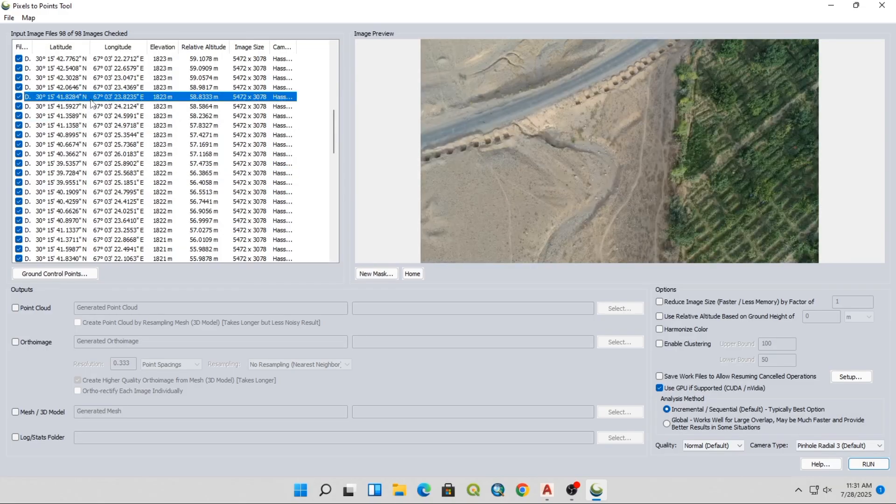
pyautogui.click(97, 87)
pyautogui.click(89, 135)
pyautogui.click(84, 154)
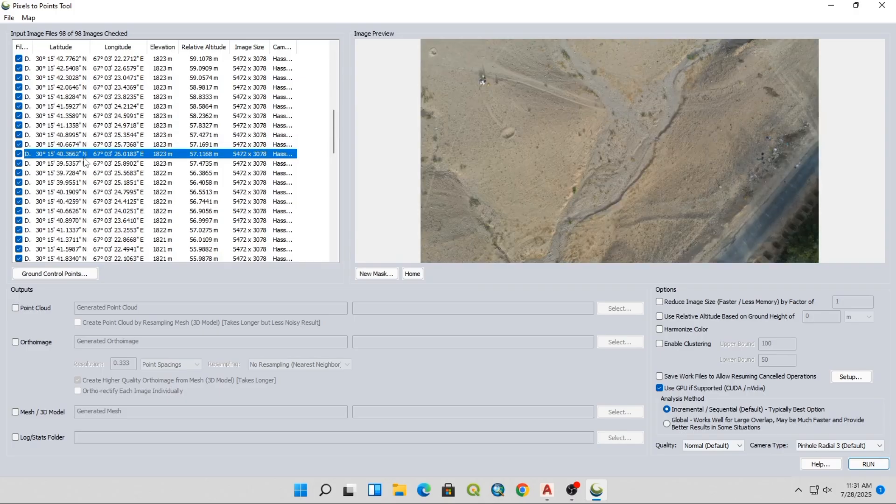
pyautogui.click(86, 174)
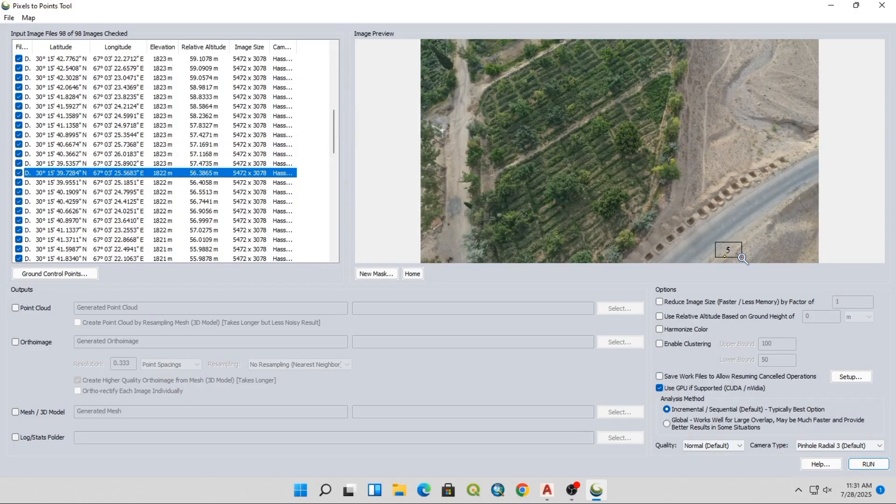
pyautogui.scroll(3, 718, 245)
pyautogui.scroll(2, 611, 218)
pyautogui.scroll(-5, 569, 212)
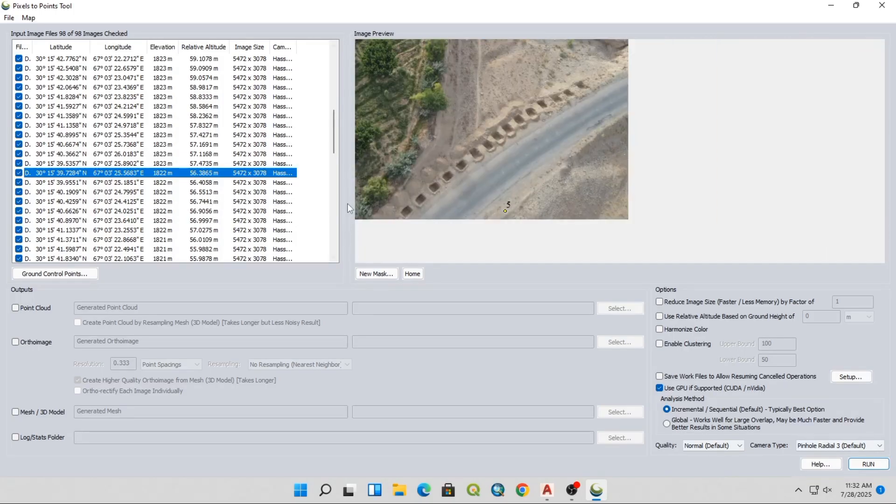
pyautogui.scroll(-1, 567, 206)
pyautogui.scroll(-1, 265, 224)
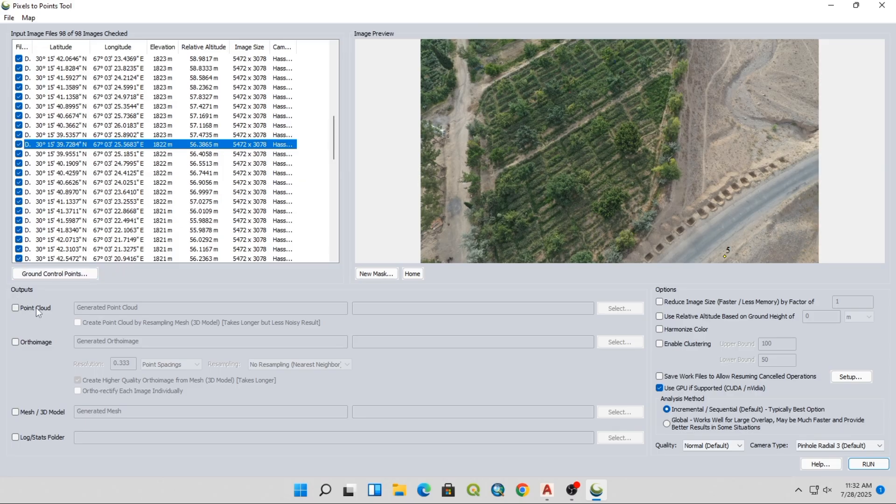
# - Generate the orthoimage as orchard image.gmp on the Desktop, adjusting only the Z coordinates and reducing image size by a factor of 1.4
pyautogui.click(34, 344)
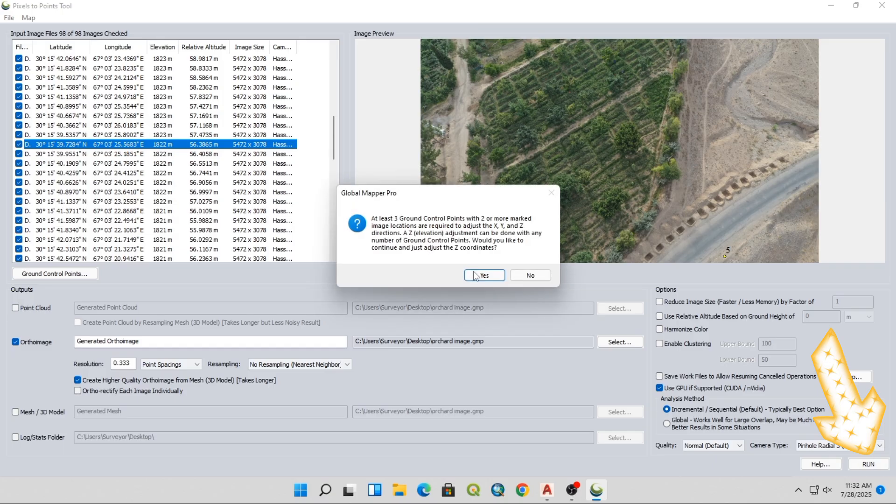
pyautogui.click(485, 276)
pyautogui.click(457, 287)
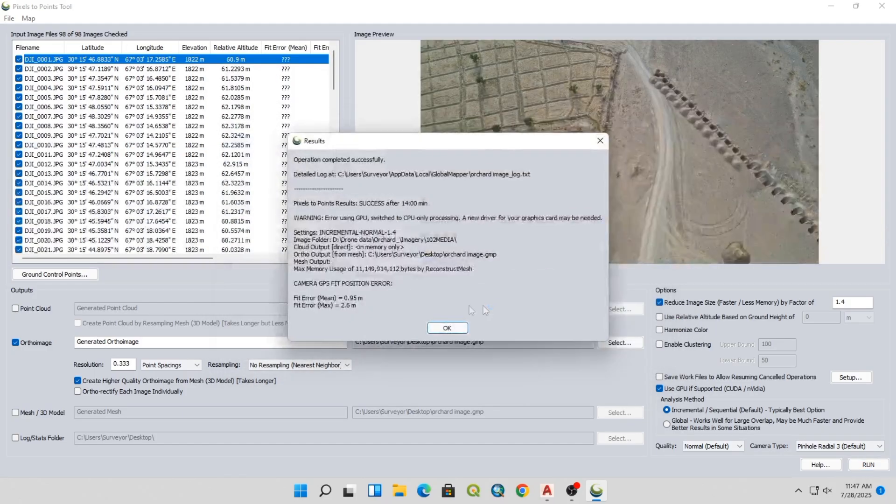
pyautogui.click(447, 328)
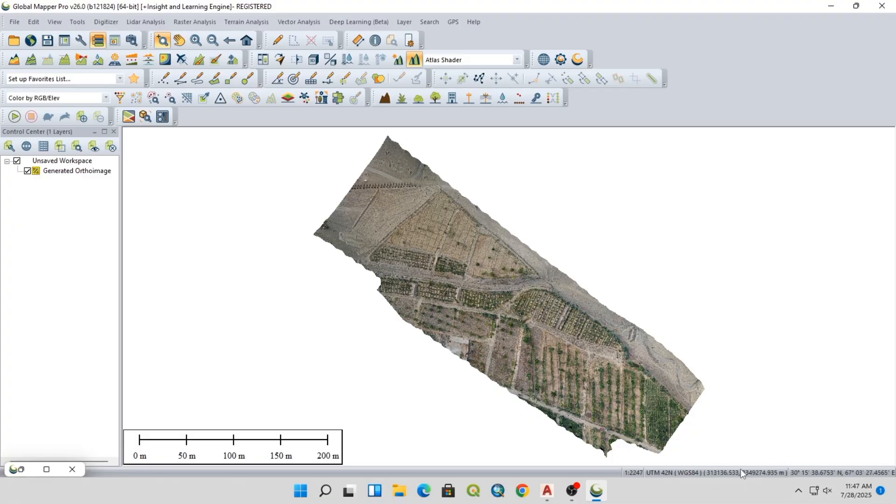
# - Examine the orchard plots and tree rows in the generated orthoimage up close
pyautogui.scroll(2, 508, 336)
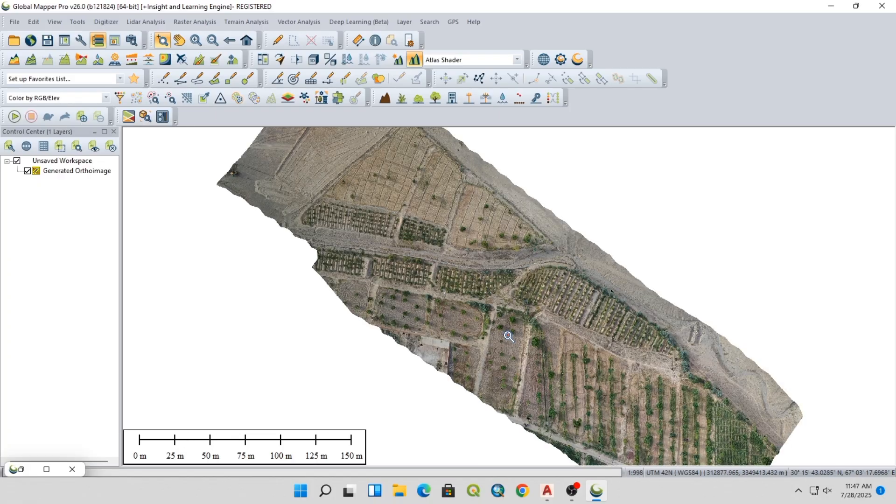
pyautogui.scroll(1, 457, 313)
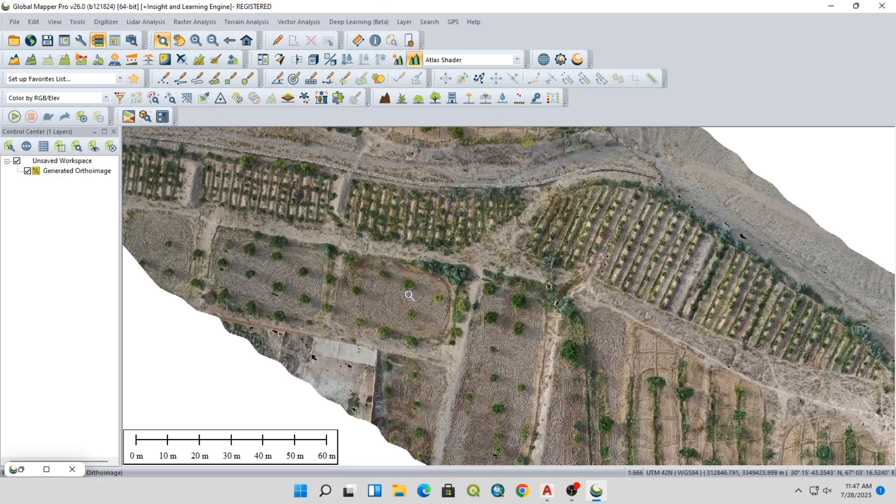
pyautogui.scroll(3, 410, 295)
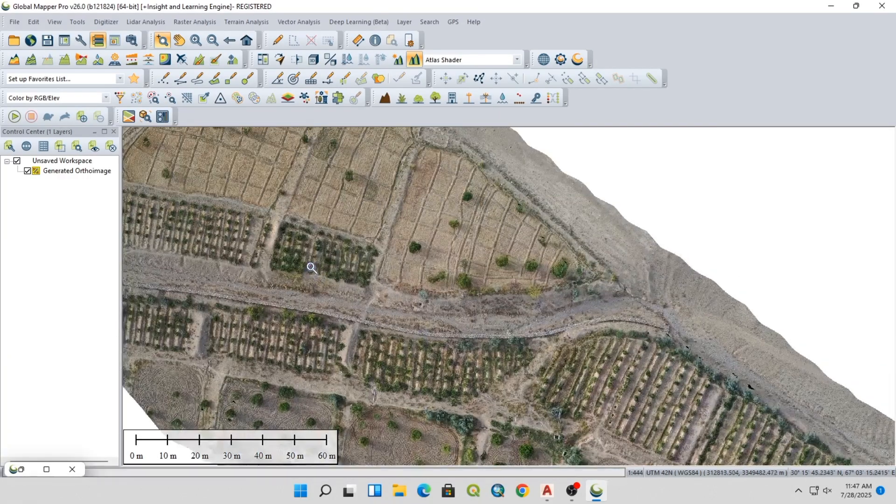